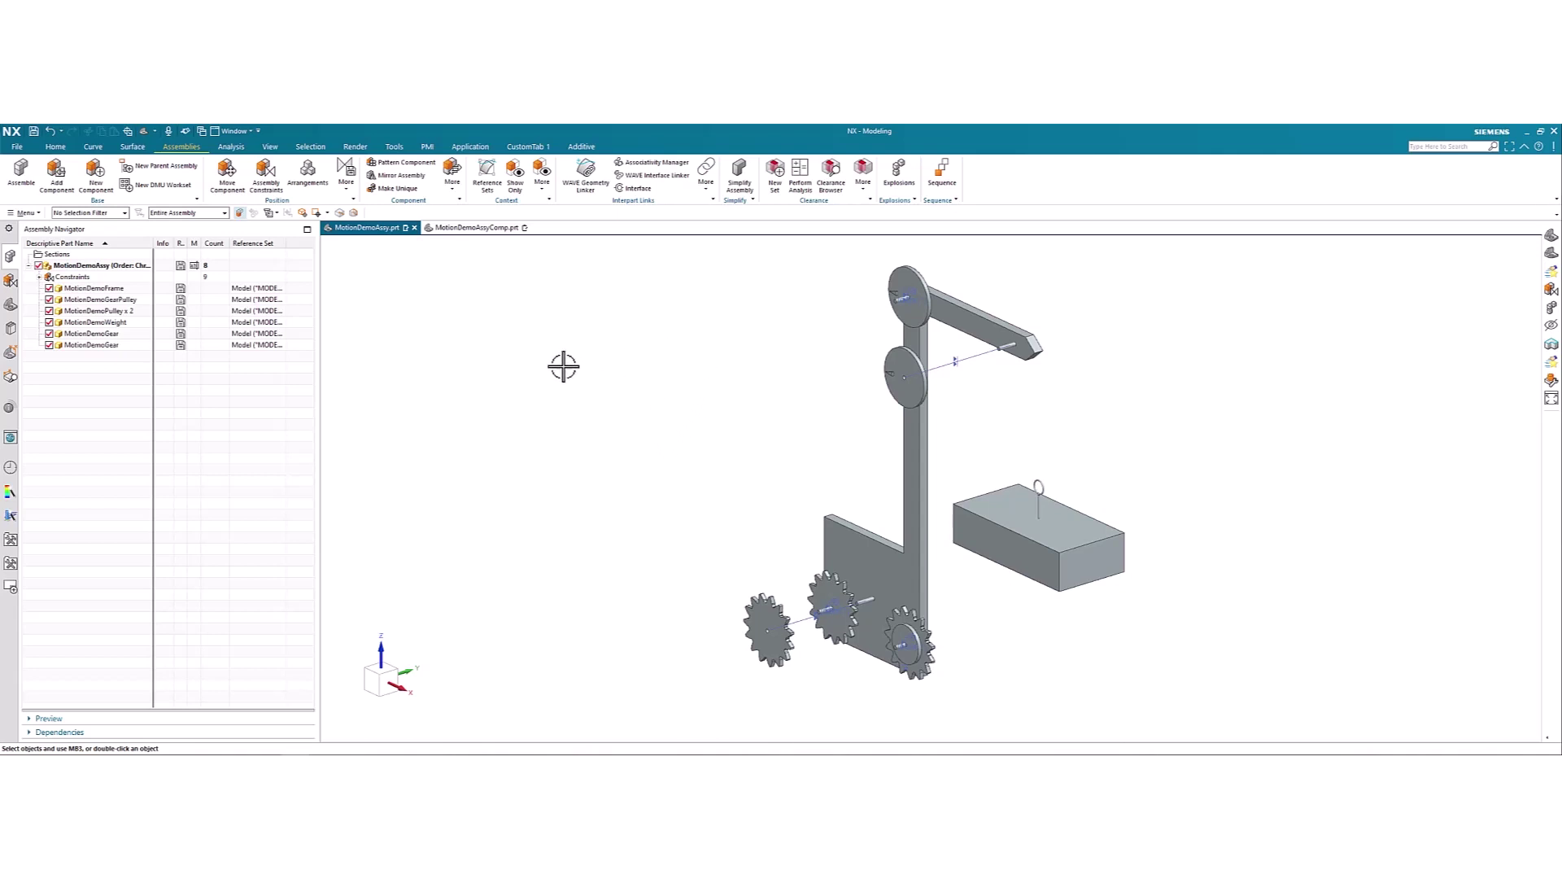
Step: Start a Hinge joint in Assembly Constraints, defining the first axis with the vector and center point of the frame's free gear pin
left_click(472, 147)
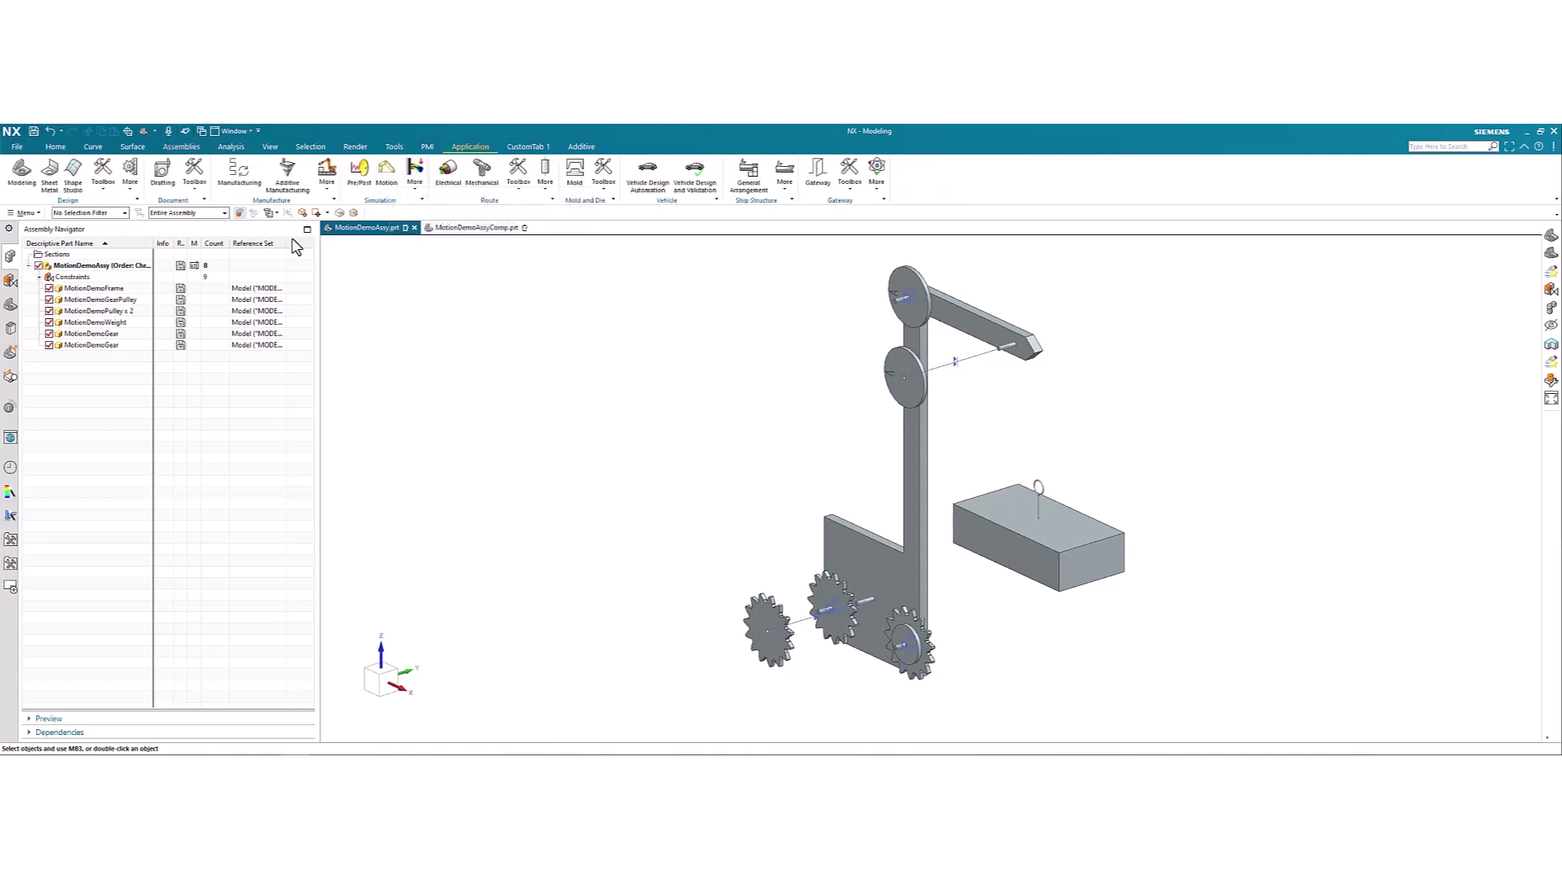
left_click(185, 147)
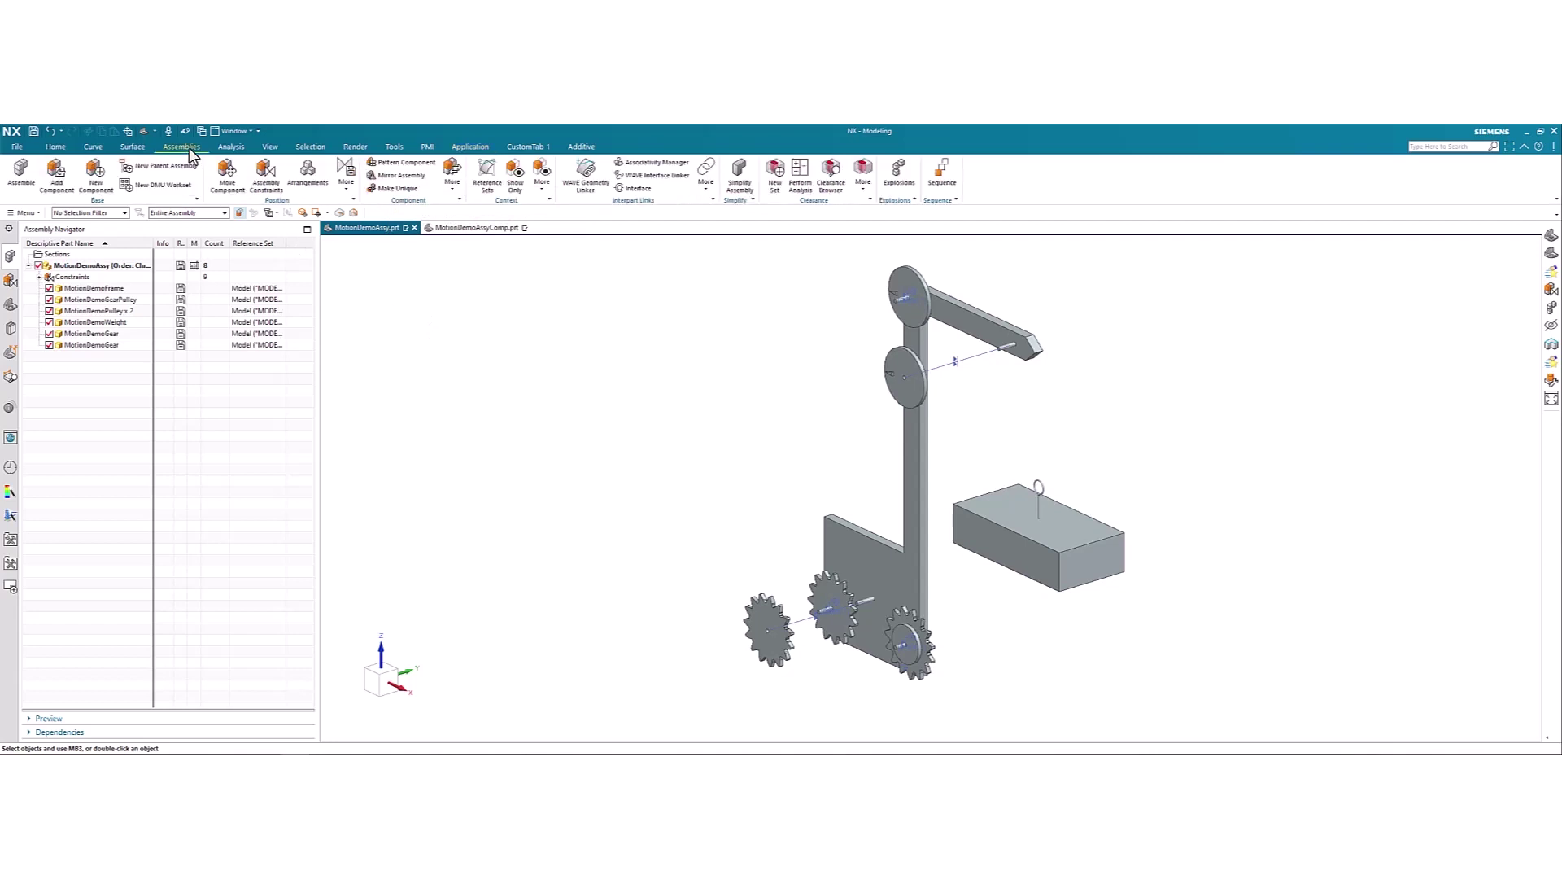
left_click(263, 179)
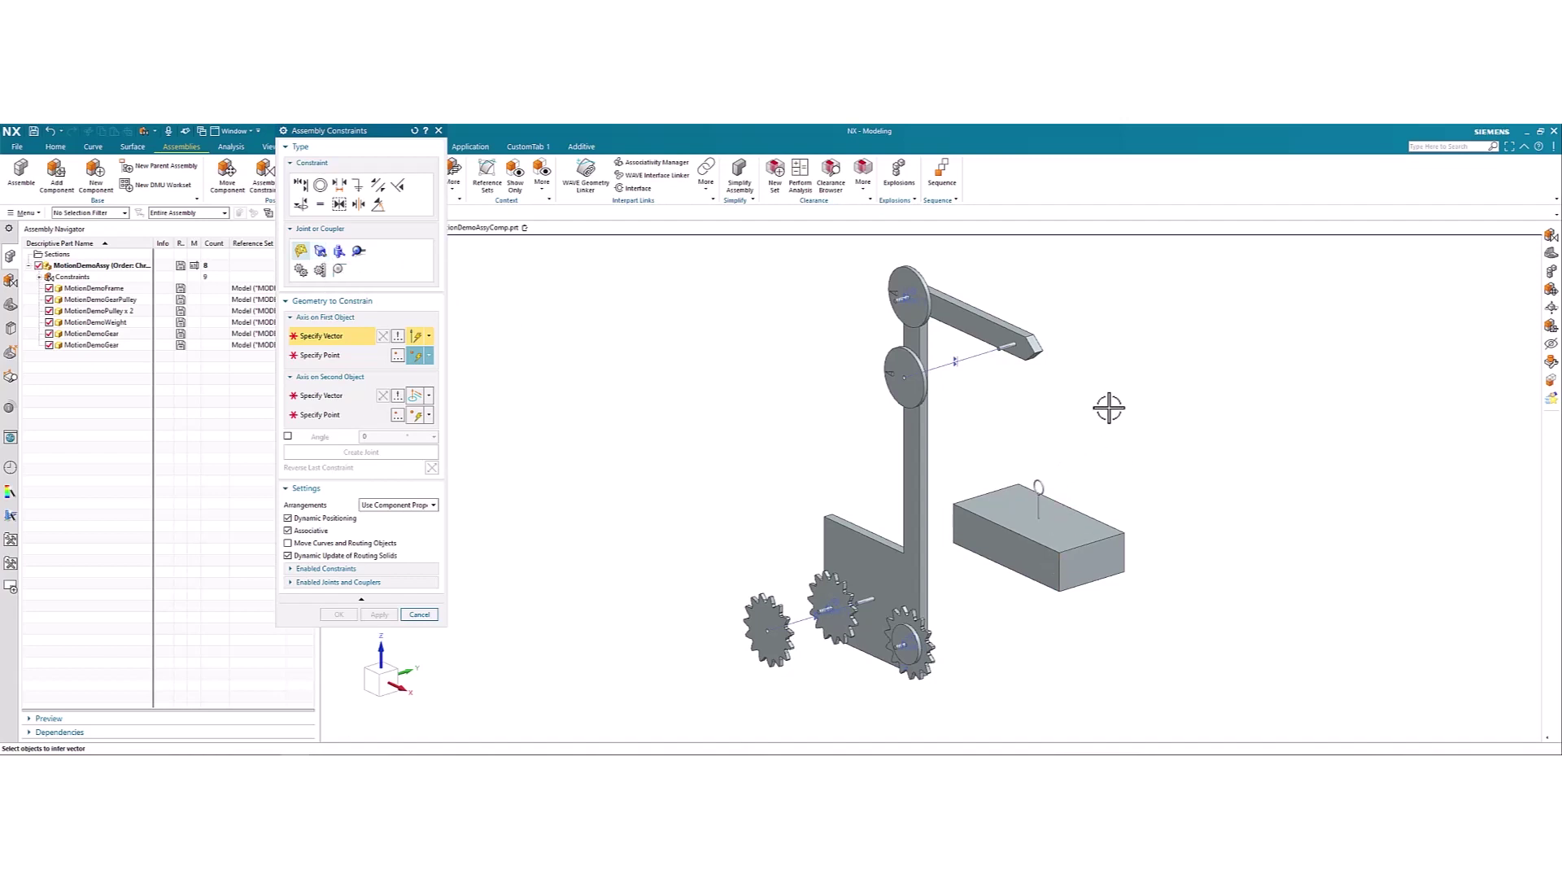
scroll(773, 618, "up", 3)
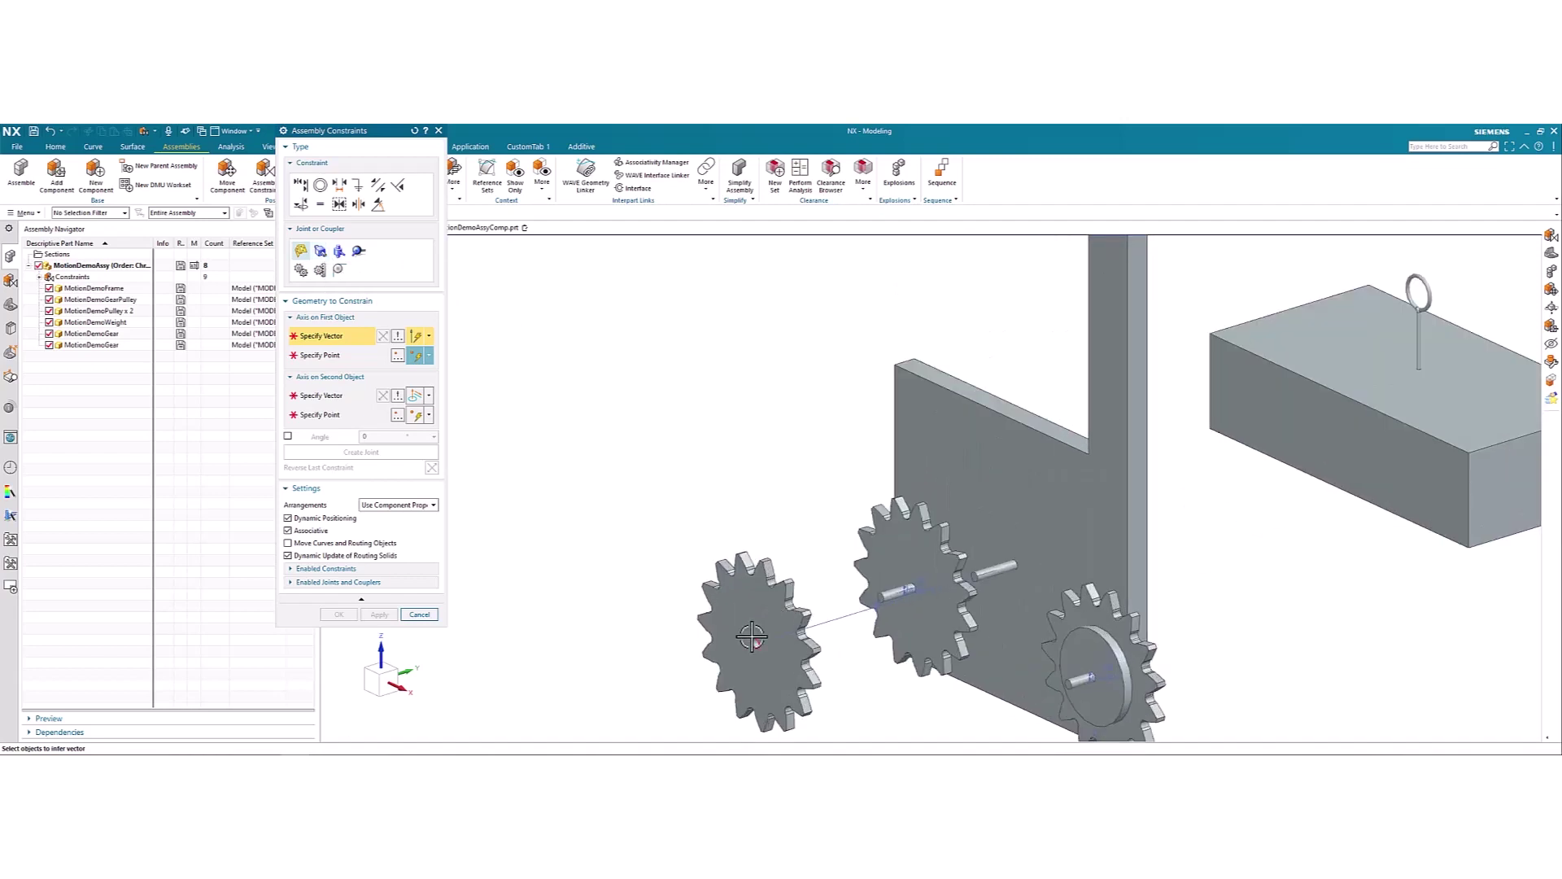
scroll(750, 635, "up", 1)
scroll(750, 635, "down", 1)
middle_click_drag(788, 526, 802, 485, "shift")
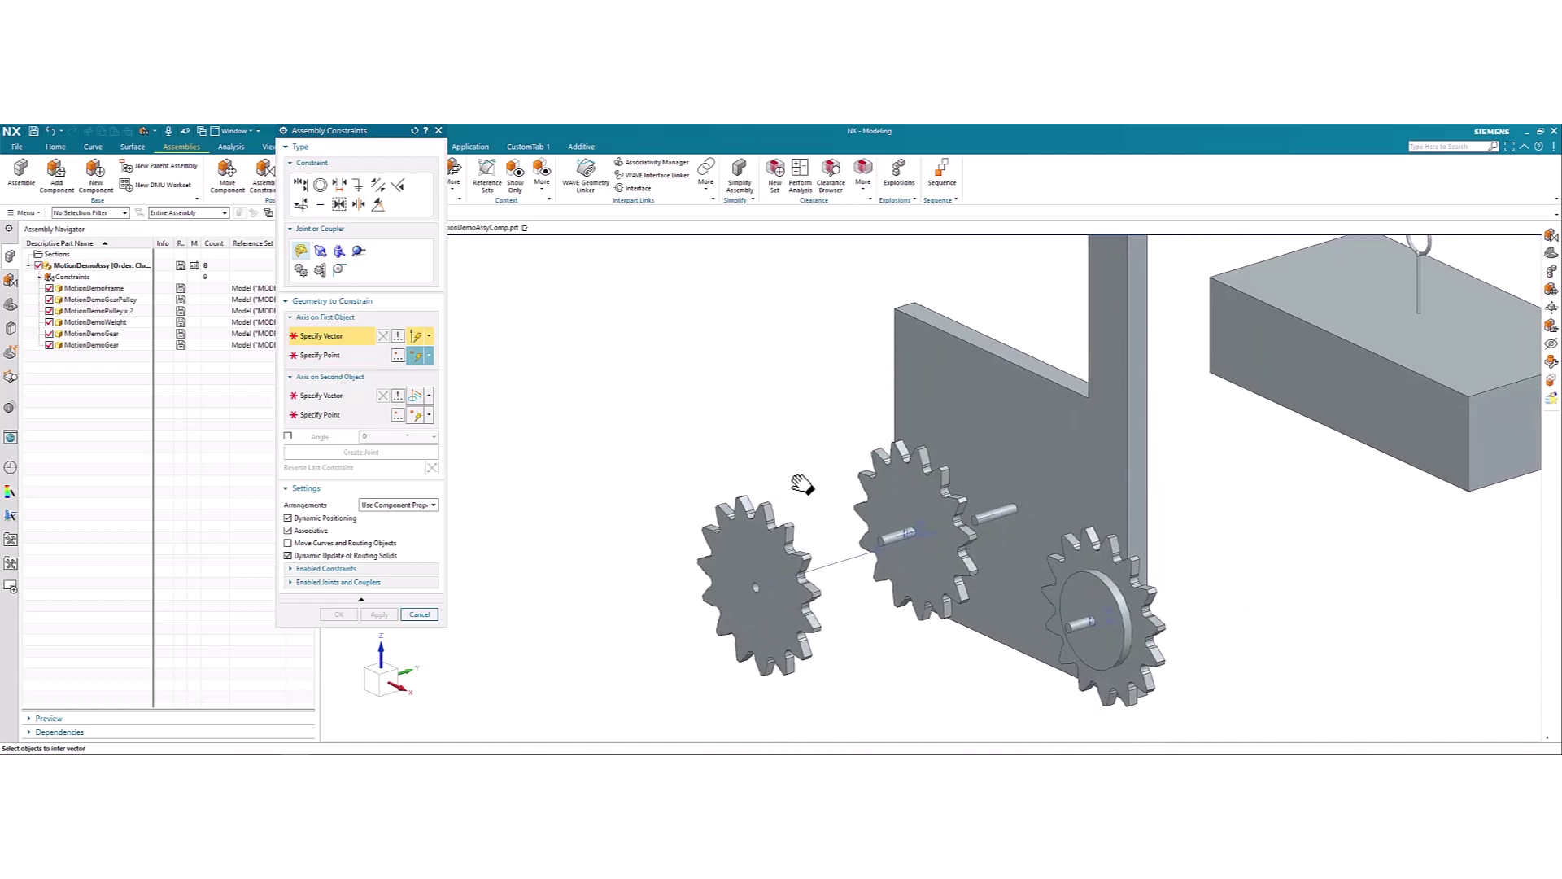
left_click(1011, 511)
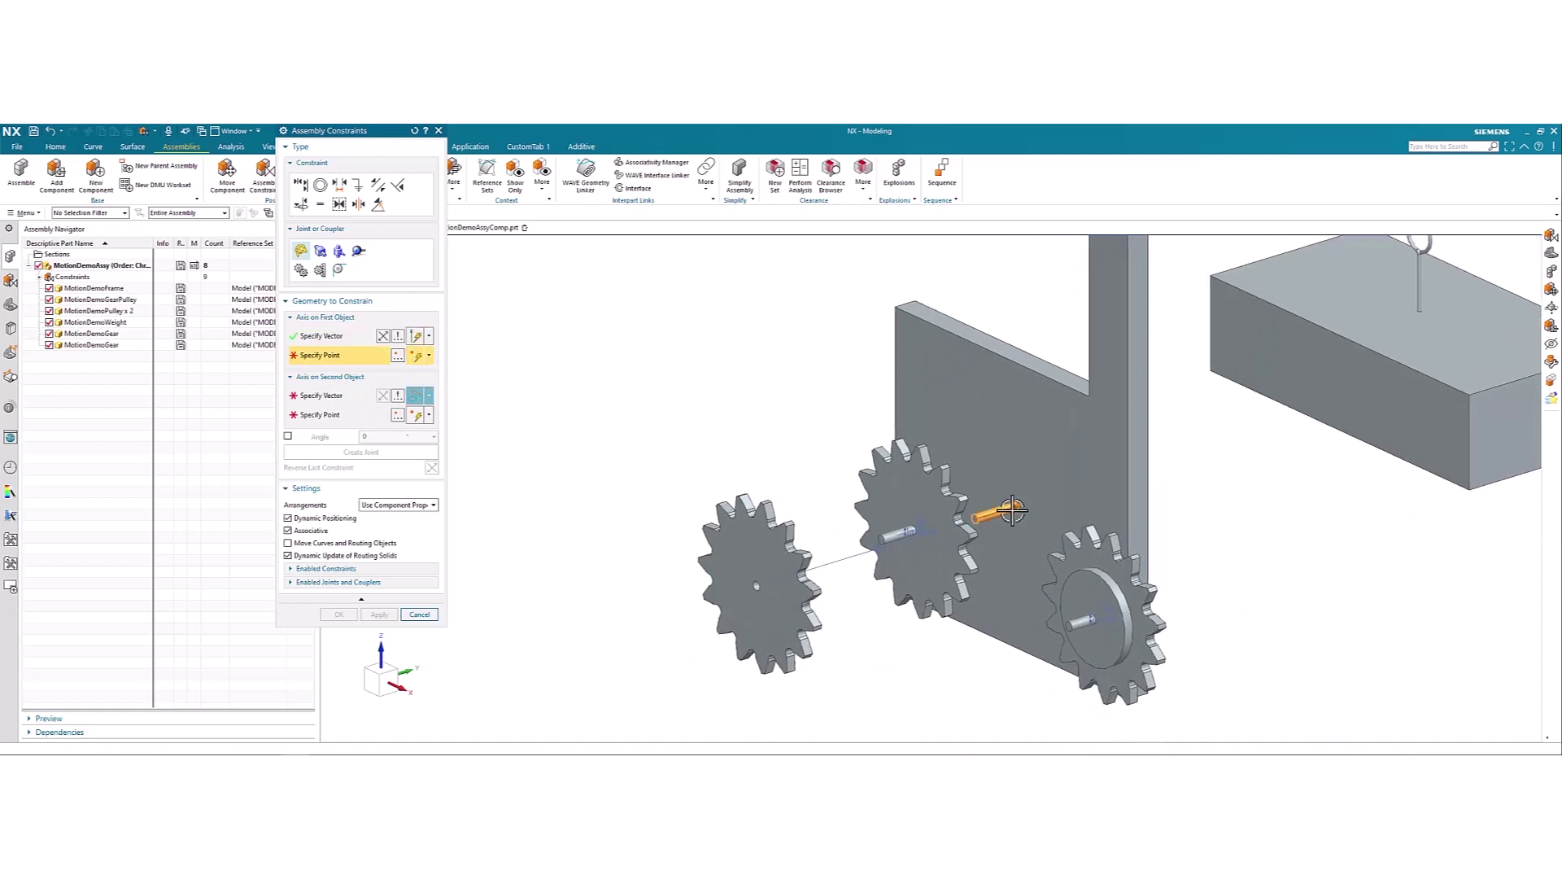
scroll(1017, 509, "up", 1)
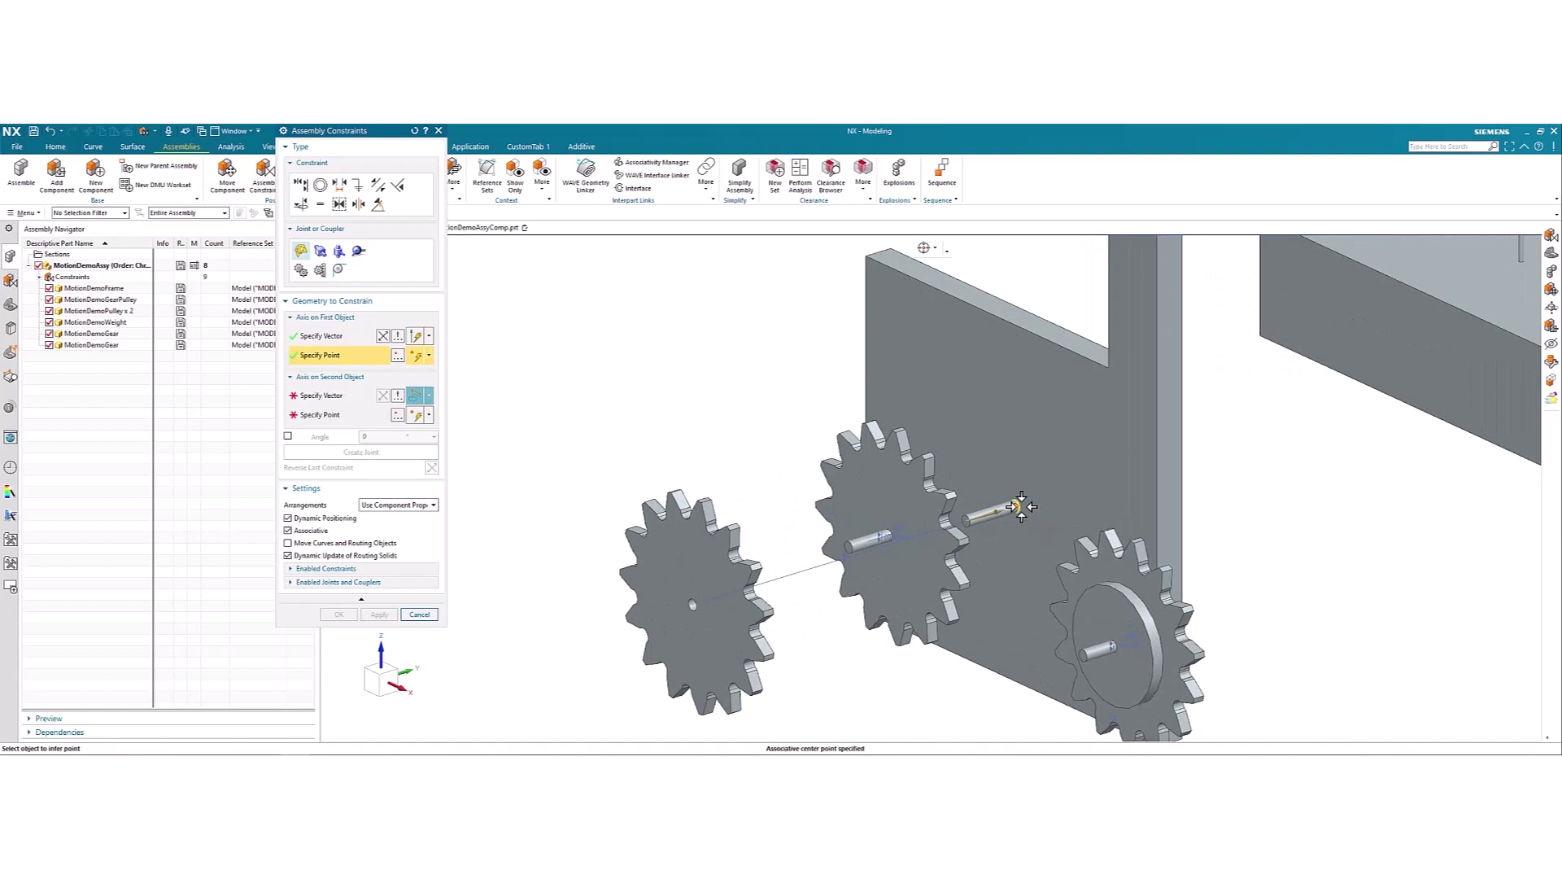
left_click(1020, 507)
Step: Set the second axis to the loose gear's hole and center point, and create the hinge joint
middle_click_drag(892, 629, 1018, 576, "shift")
scroll(758, 570, "up", 2)
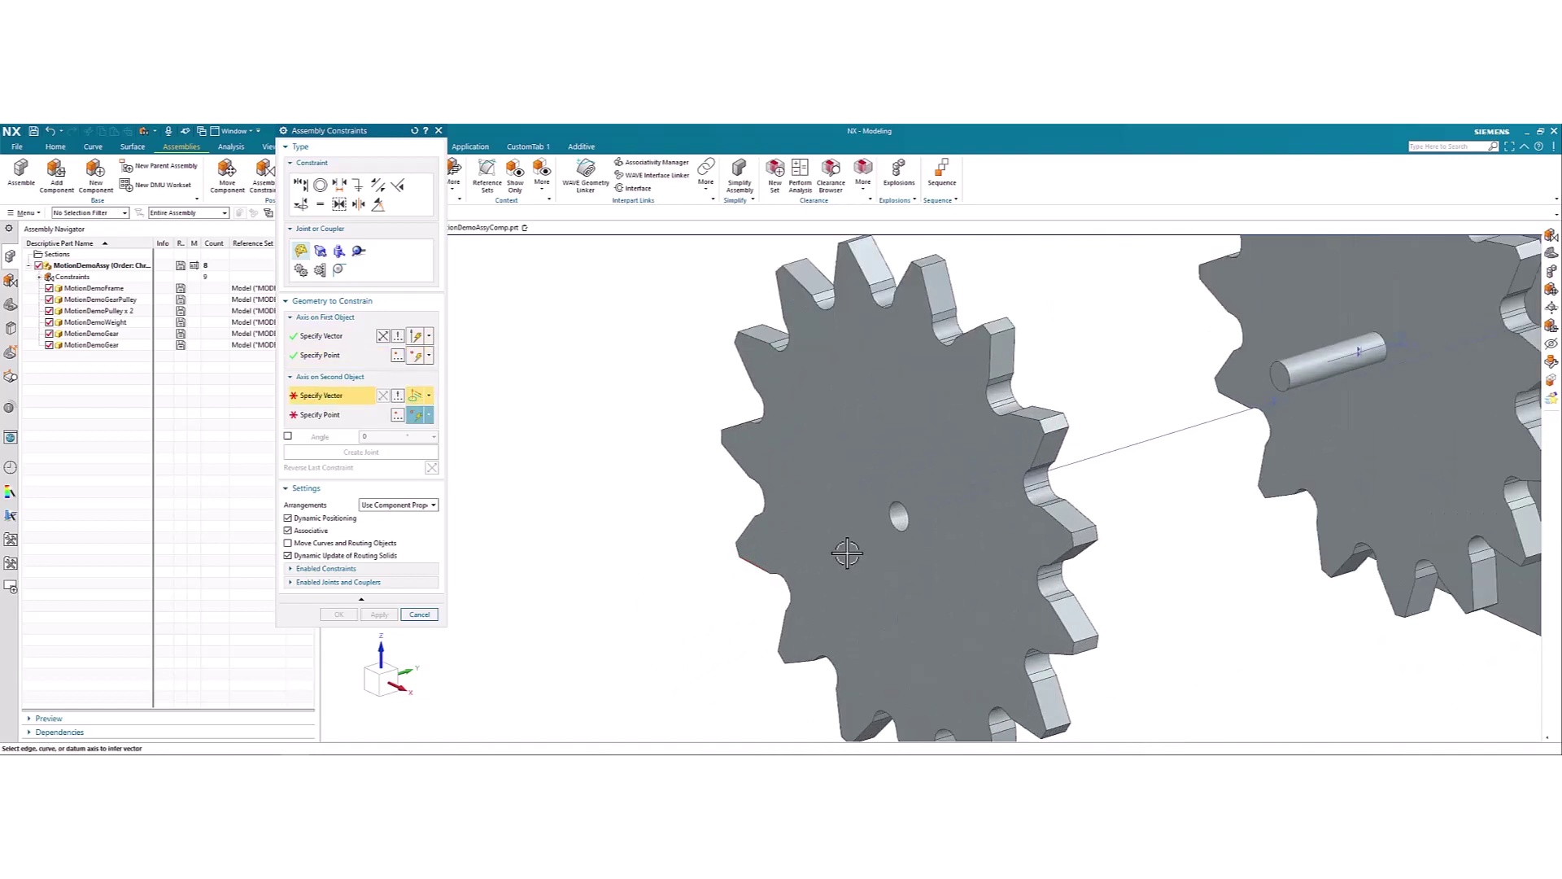
left_click(898, 525)
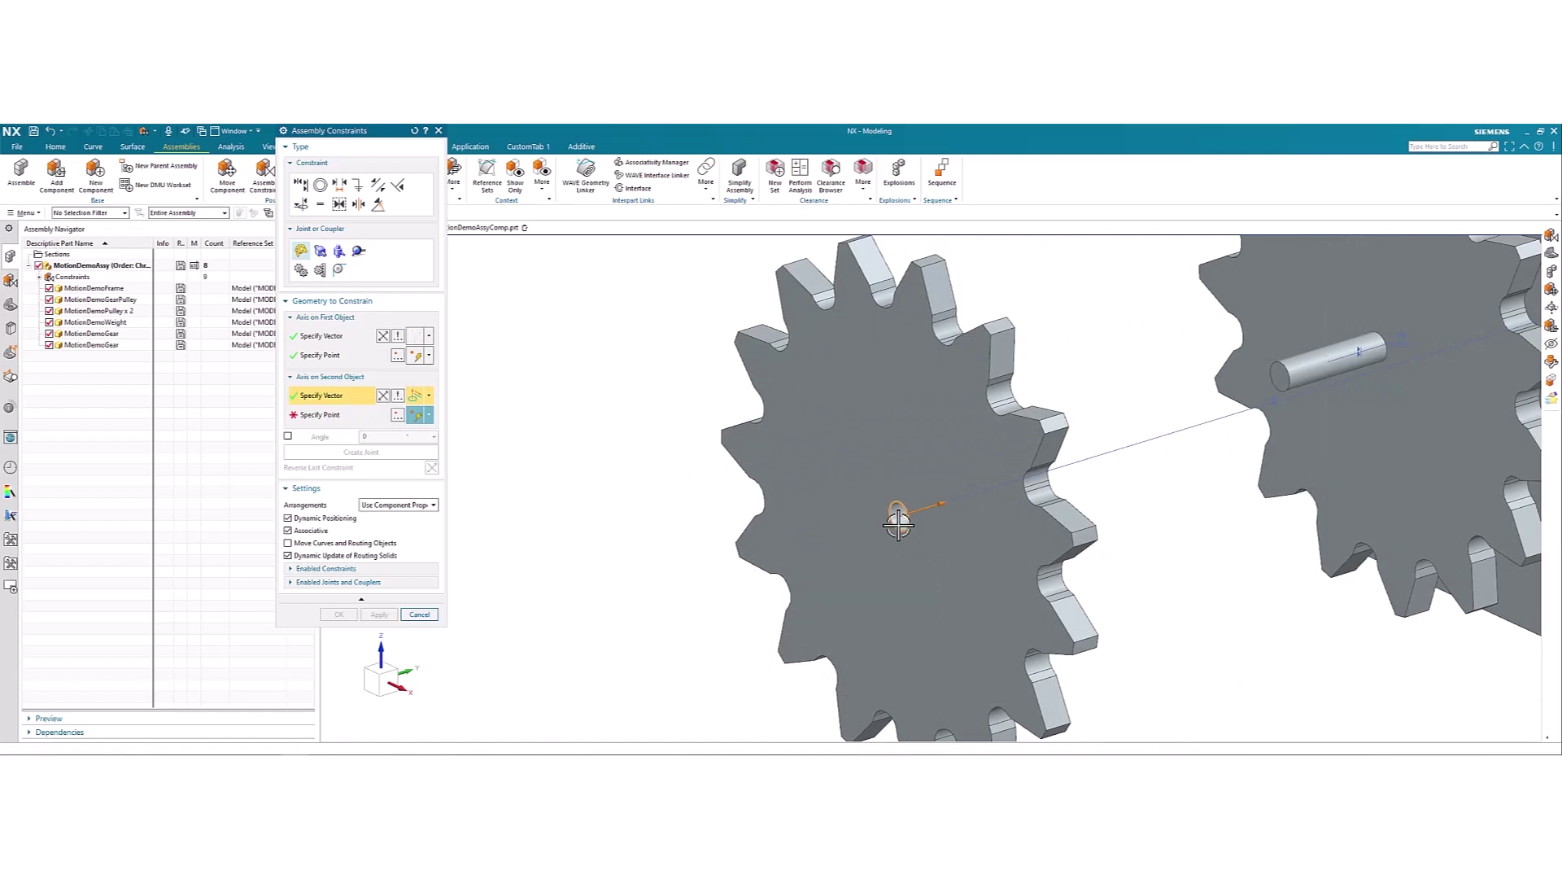
middle_click_drag(900, 523, 952, 516)
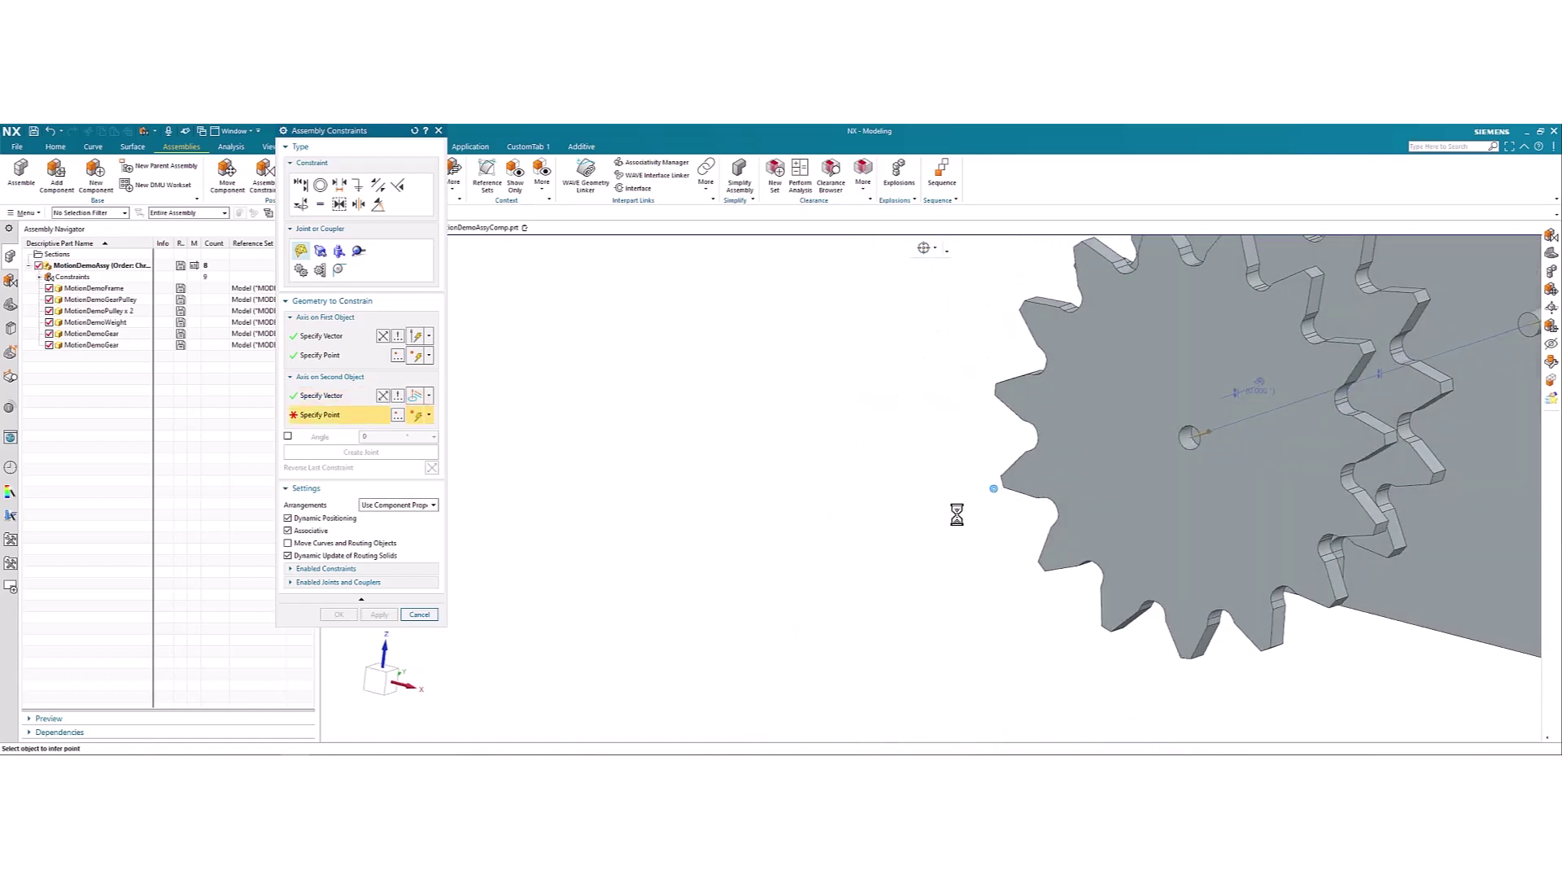
scroll(1188, 443, "up", 2)
left_click(1201, 440)
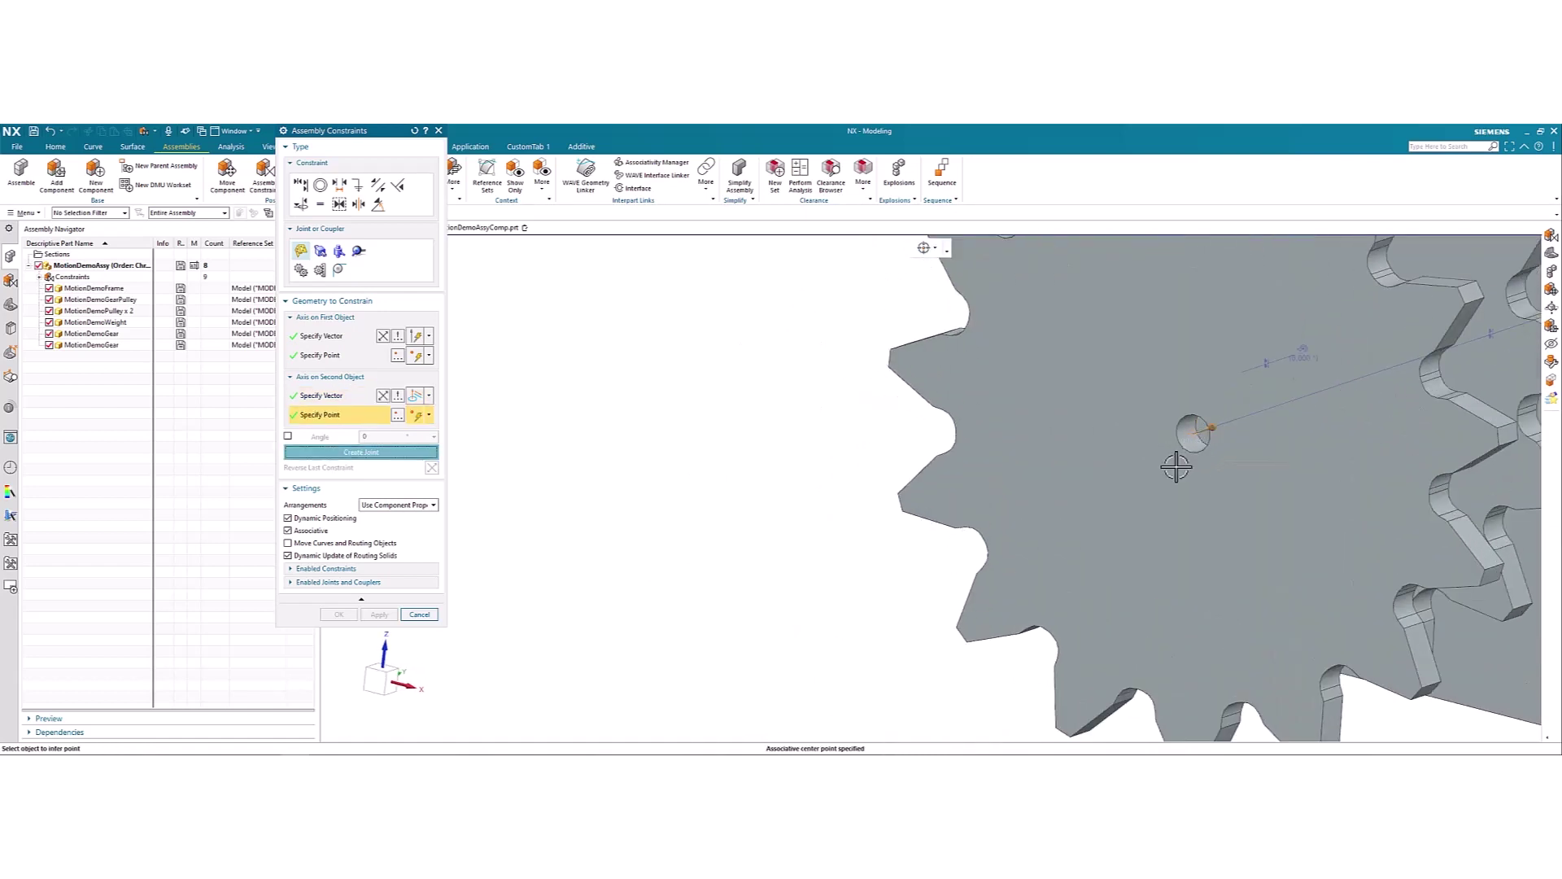
left_click(405, 456)
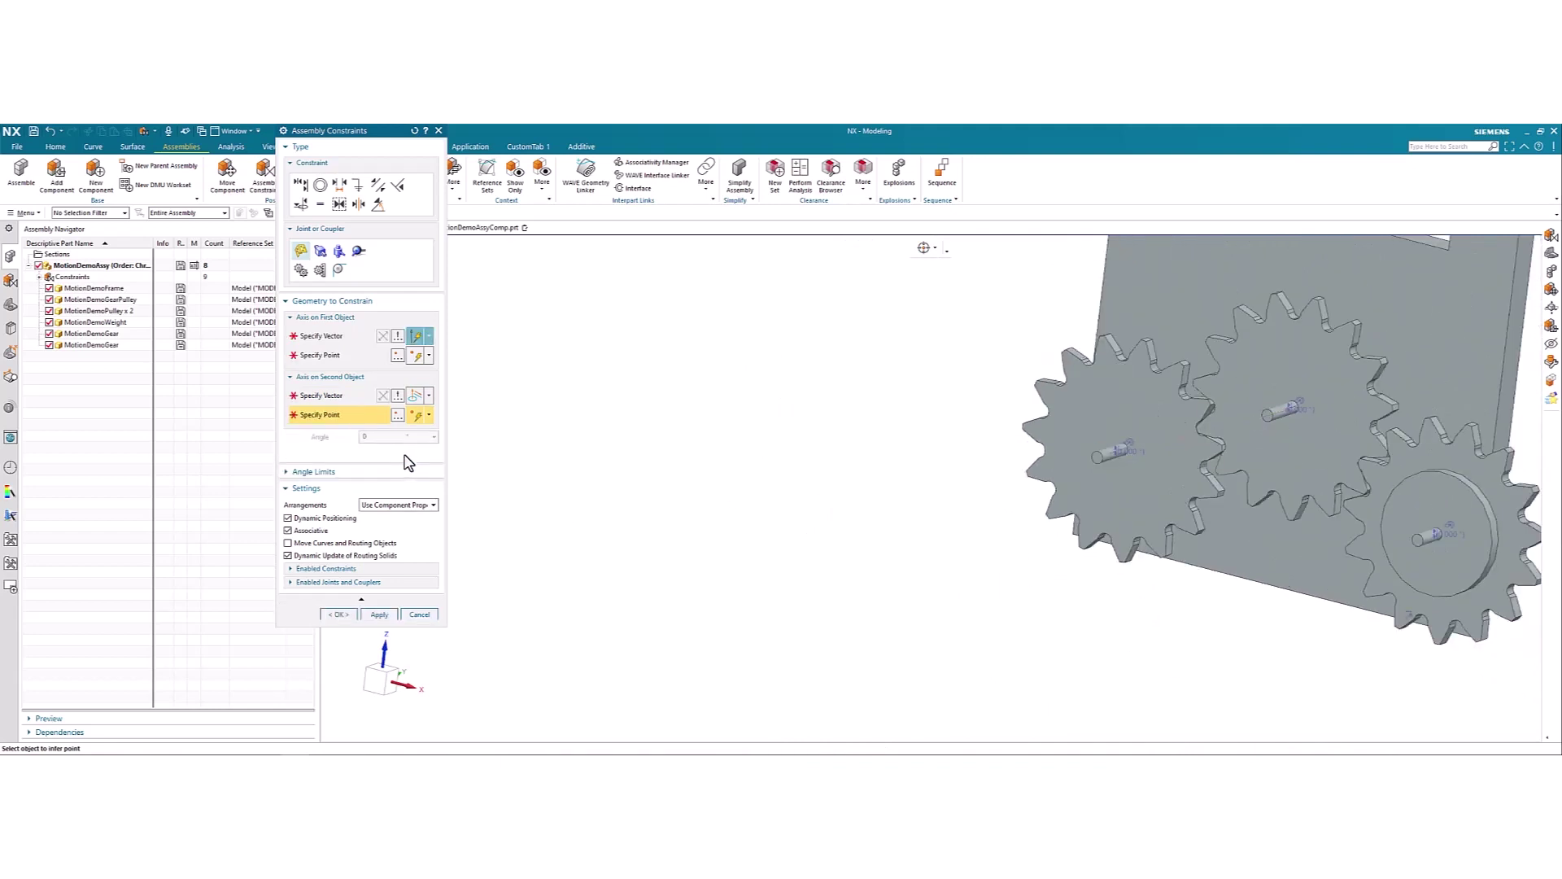
Step: Define another hinge's first axis with the vector and center point of the pin near the end of the frame's arm
scroll(747, 460, "down", 4)
middle_click_drag(1006, 301, 976, 459, "shift")
scroll(969, 407, "up", 5)
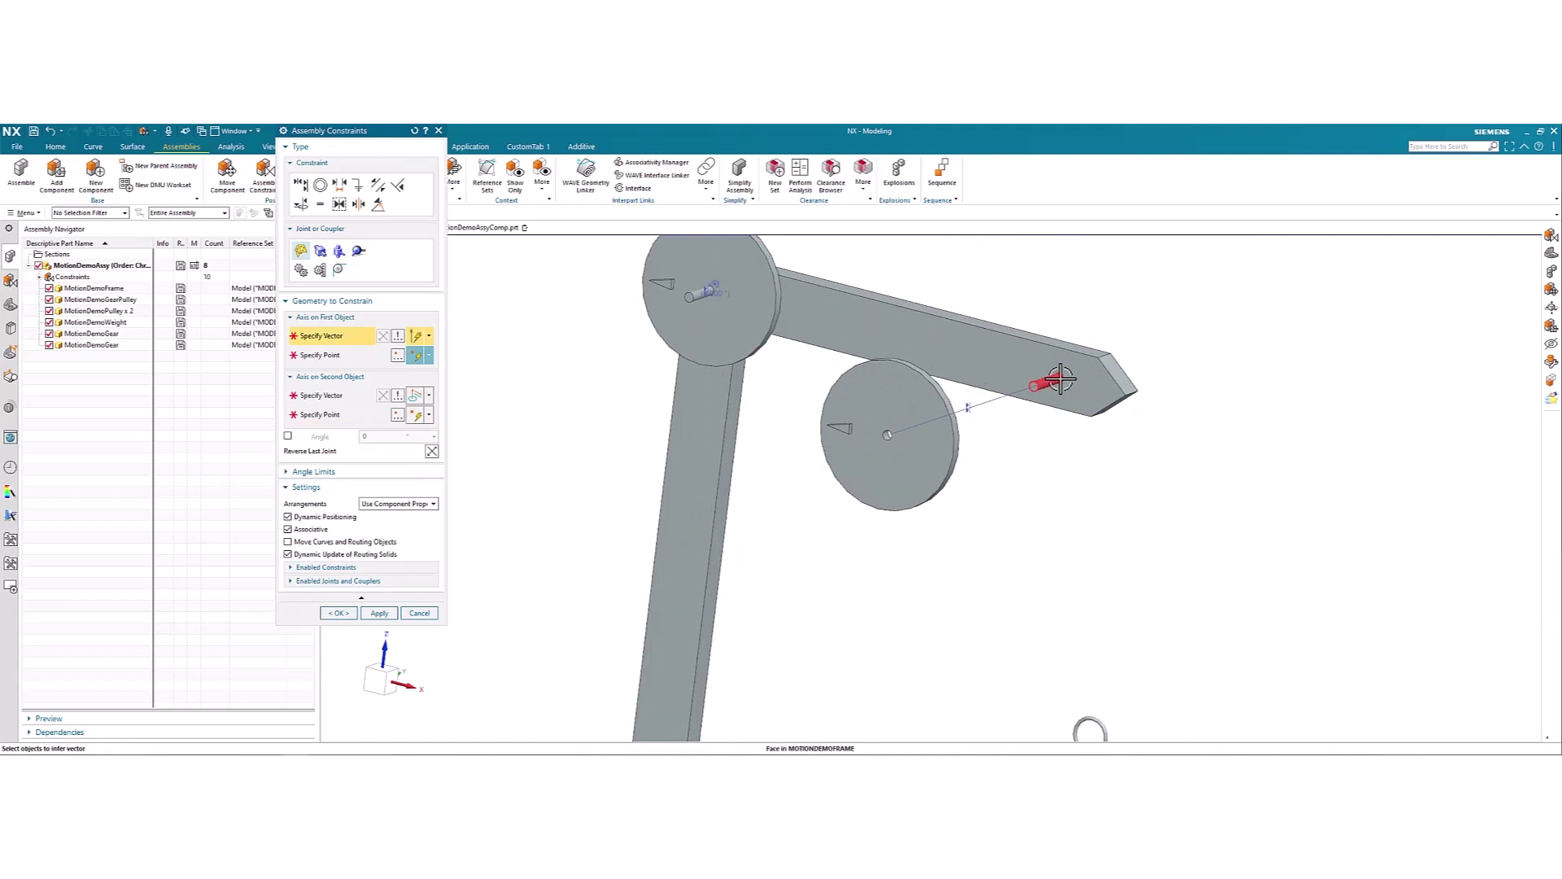
left_click(1066, 380)
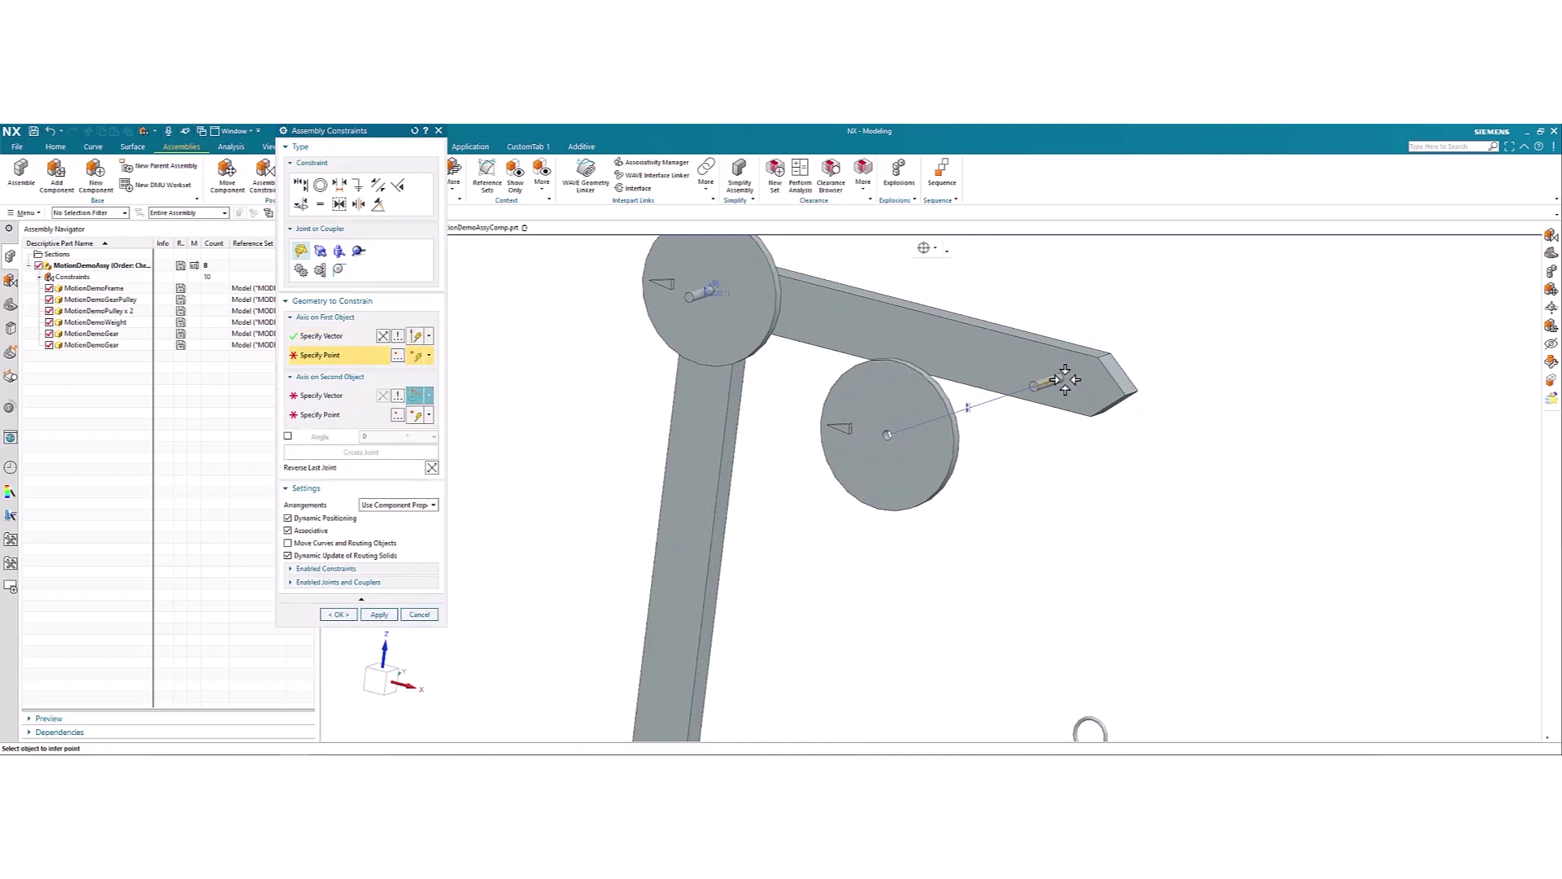
scroll(1066, 380, "up", 4)
left_click(1065, 379)
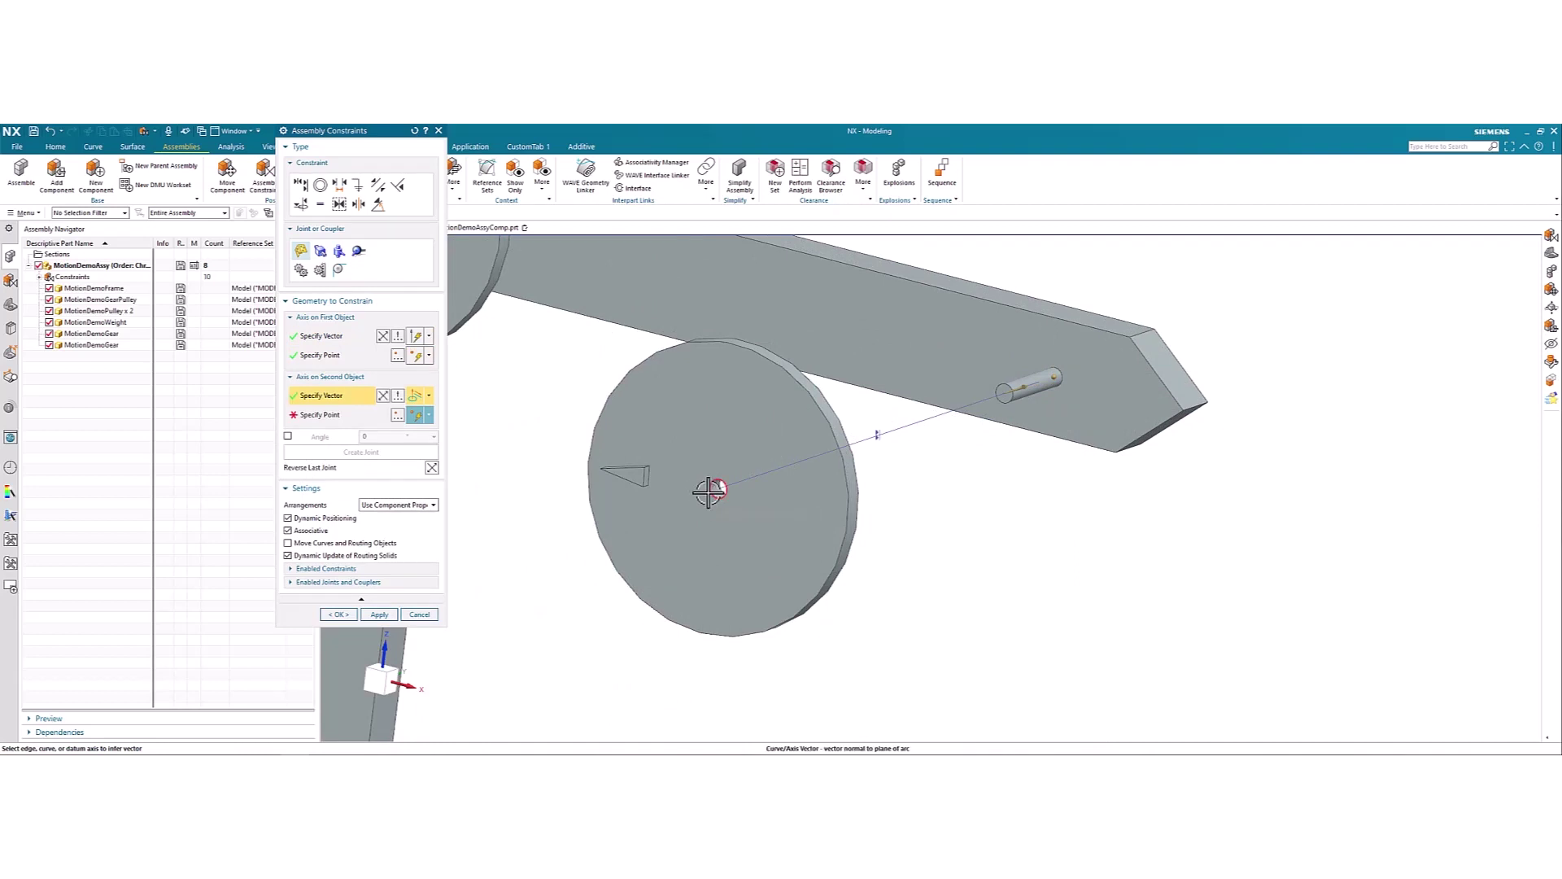
Step: Set the second axis to the loose pulley's hole and arc center, and create the hinge joint
left_click(709, 492)
scroll(721, 491, "up", 1)
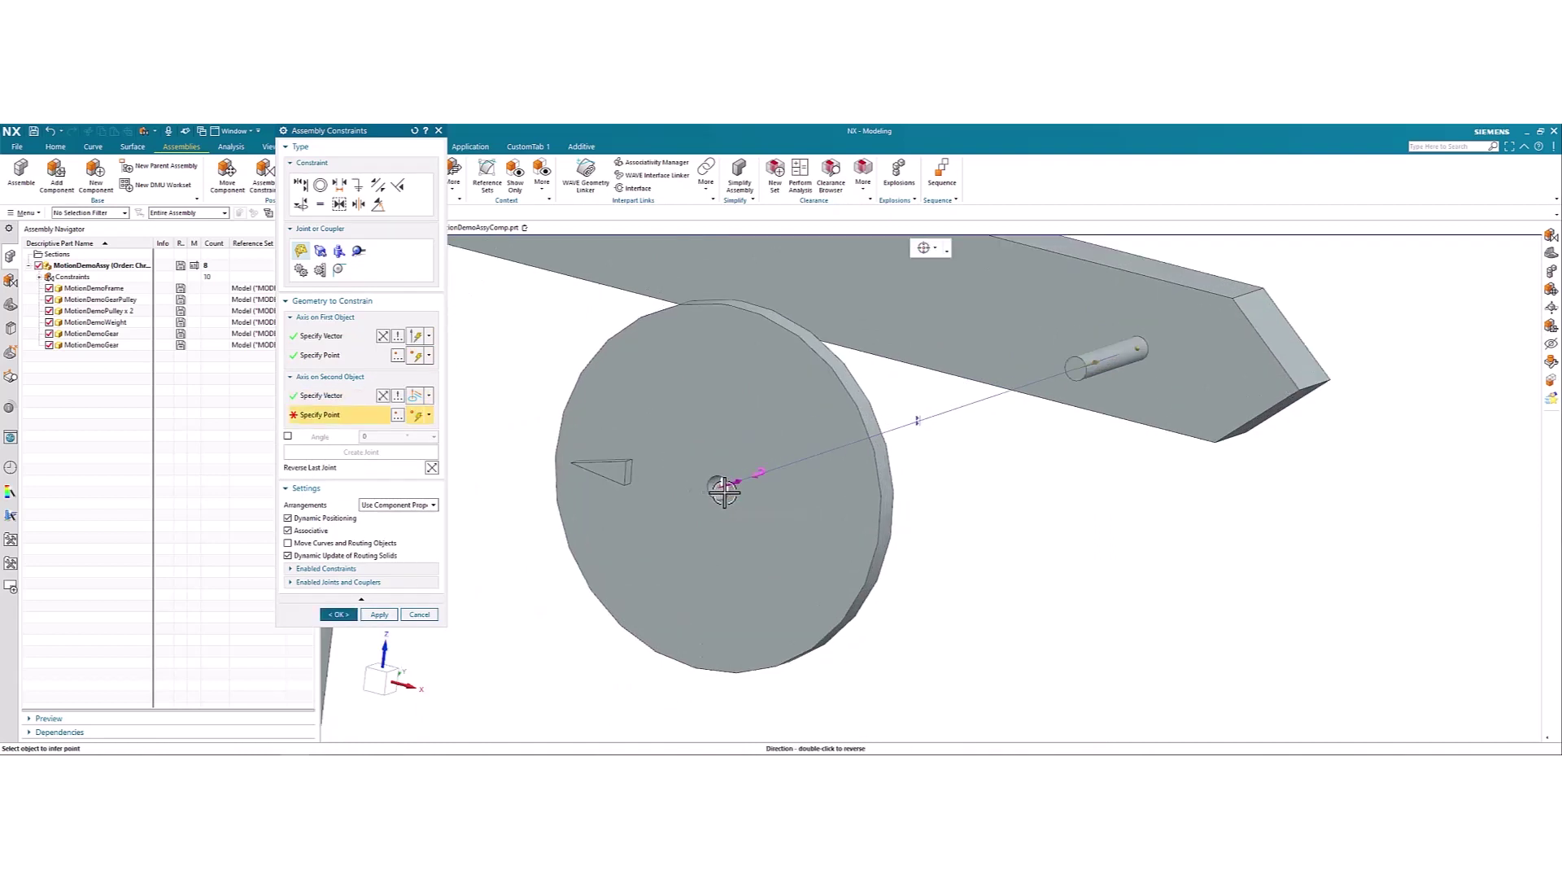
scroll(725, 491, "up", 1)
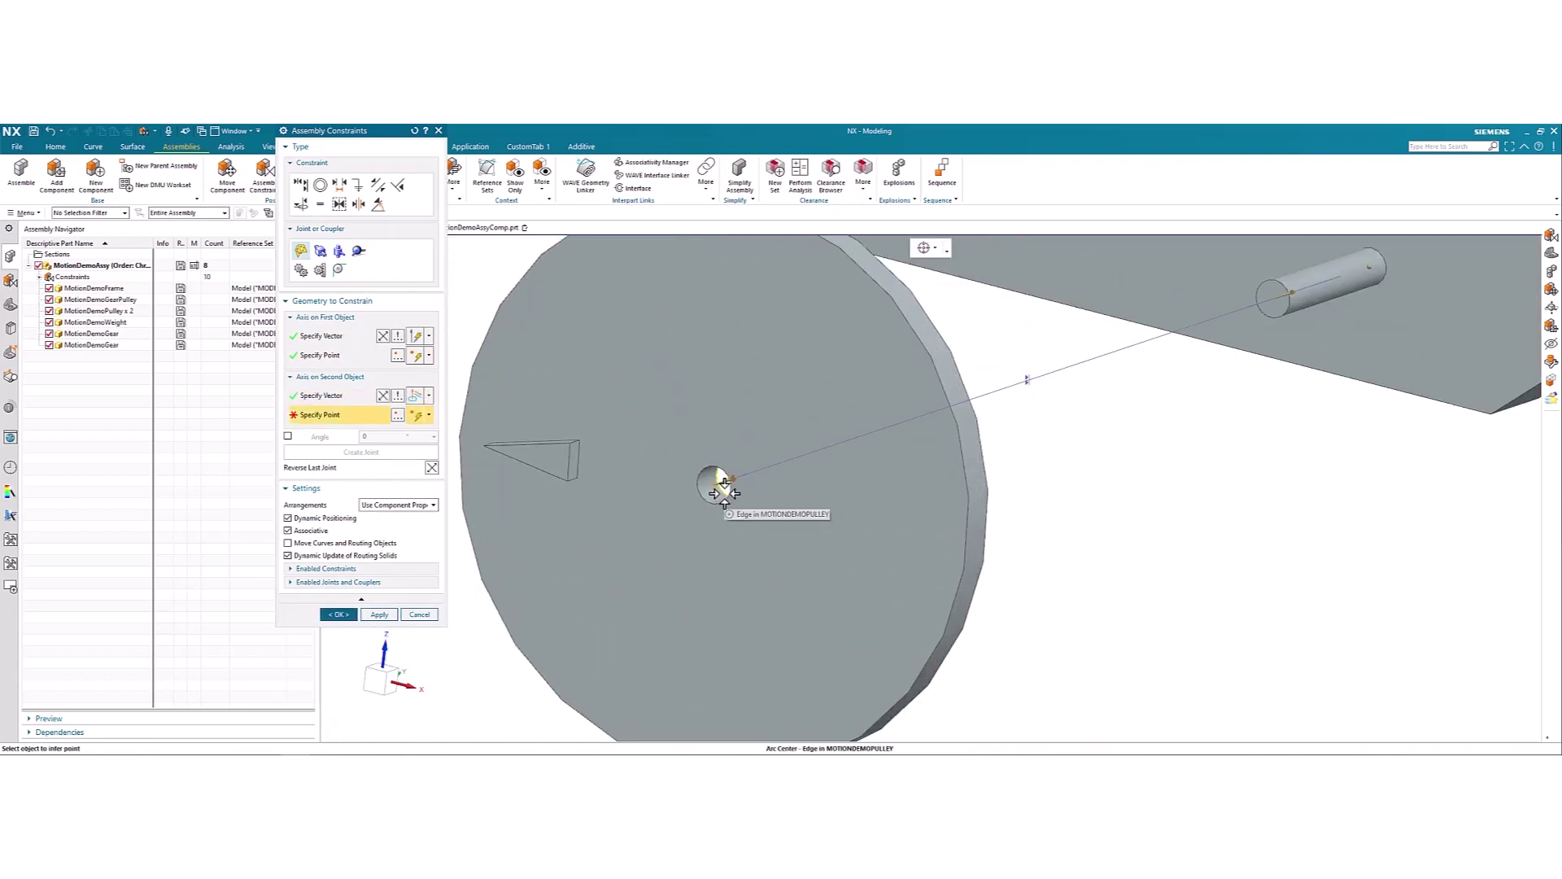
left_click(720, 487)
left_click(411, 453)
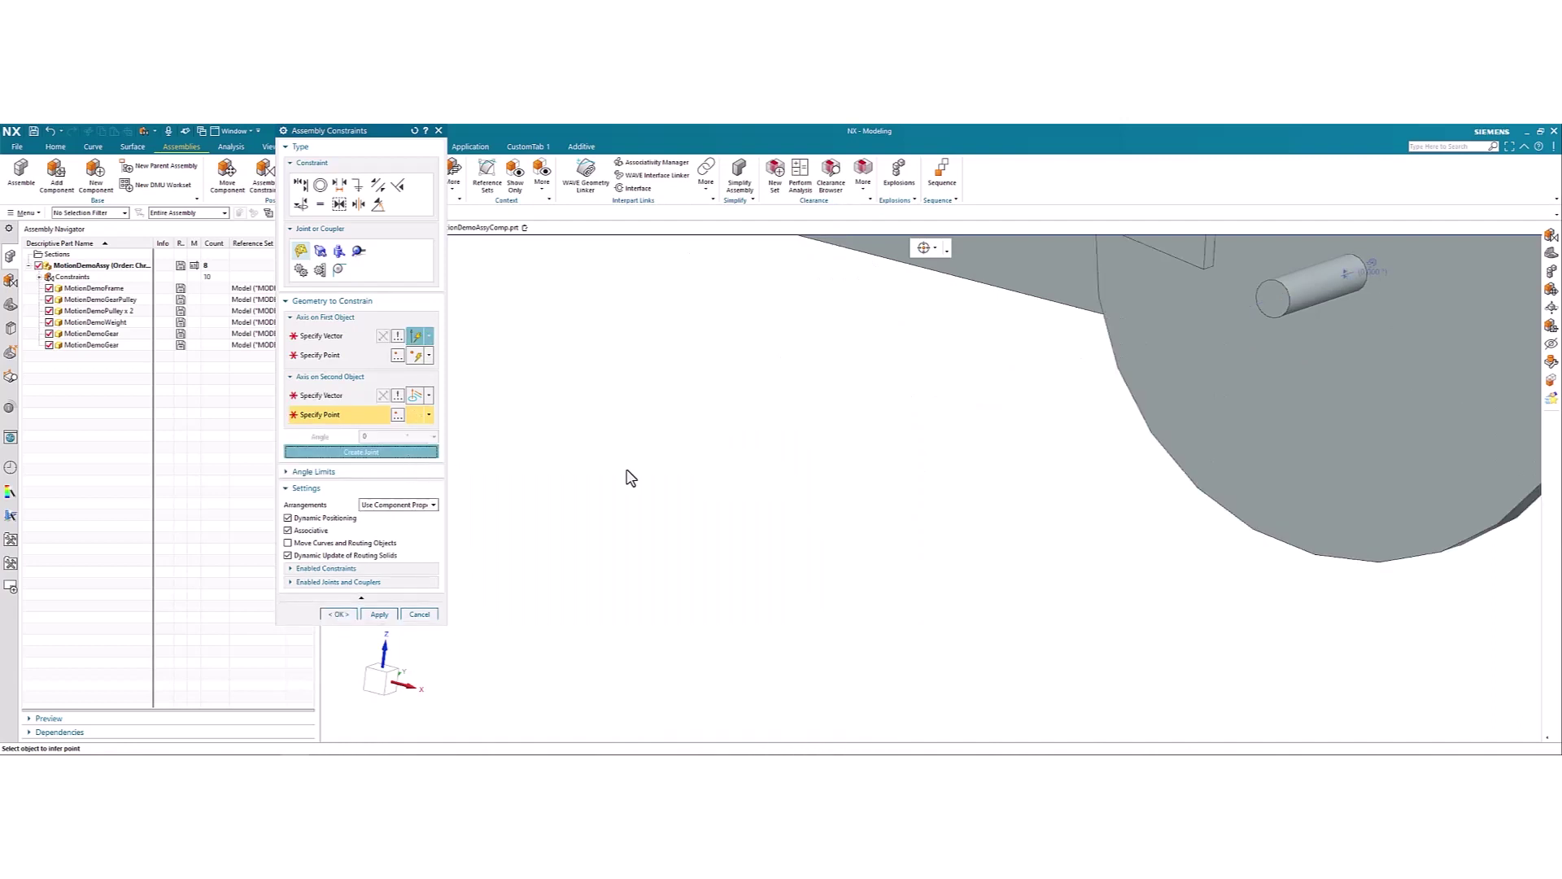
scroll(822, 462, "down", 3)
scroll(821, 462, "down", 4)
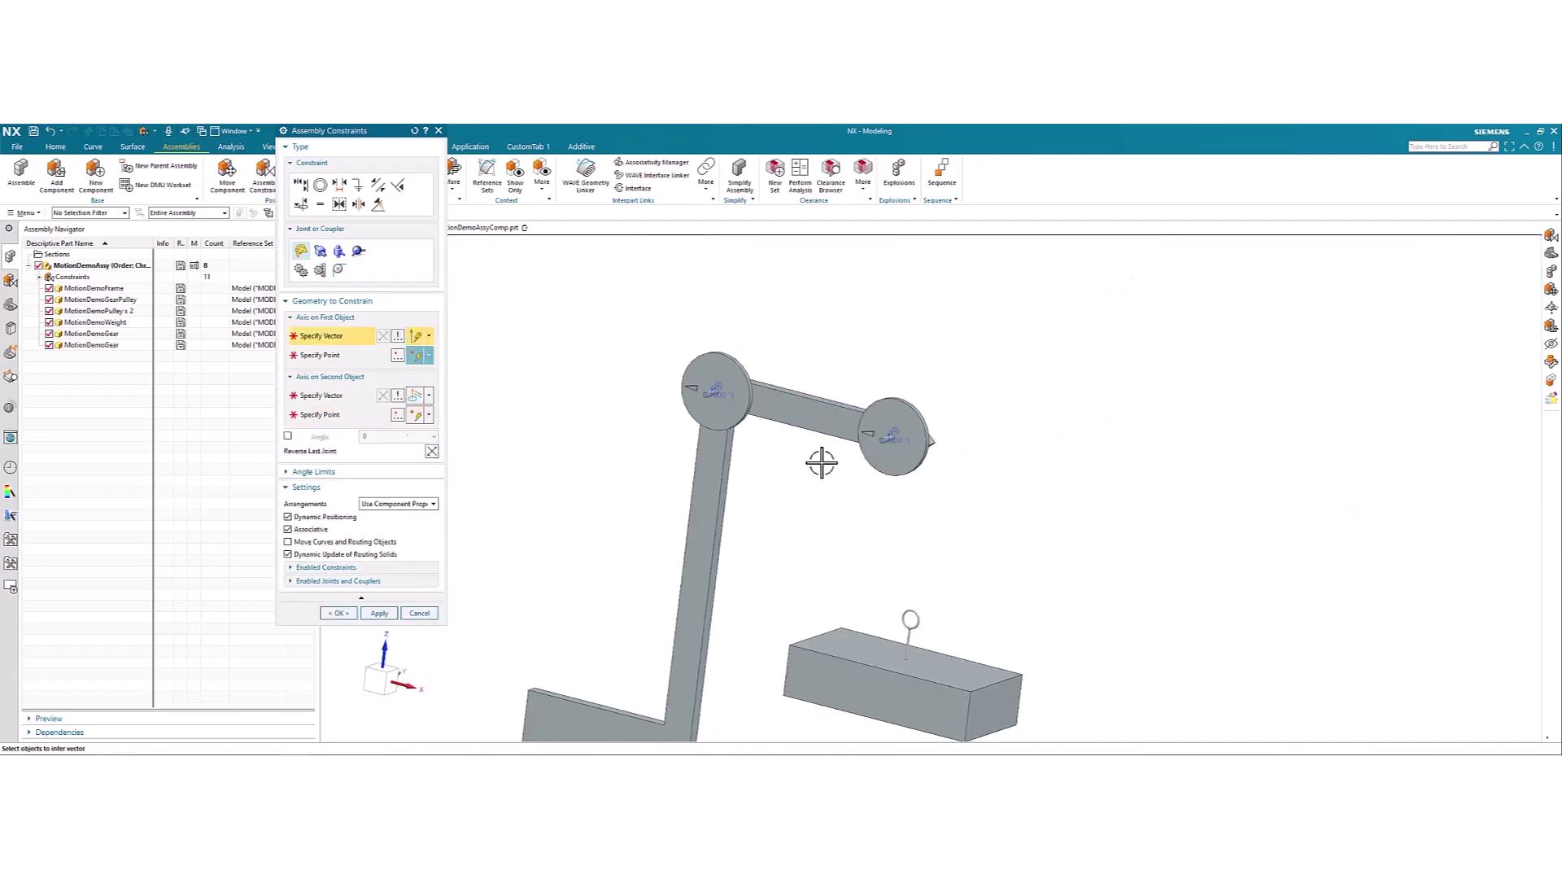
Step: Start a Slider joint with the first axis along the frame's vertical post edge and its point at the arm's tip
left_click(320, 252)
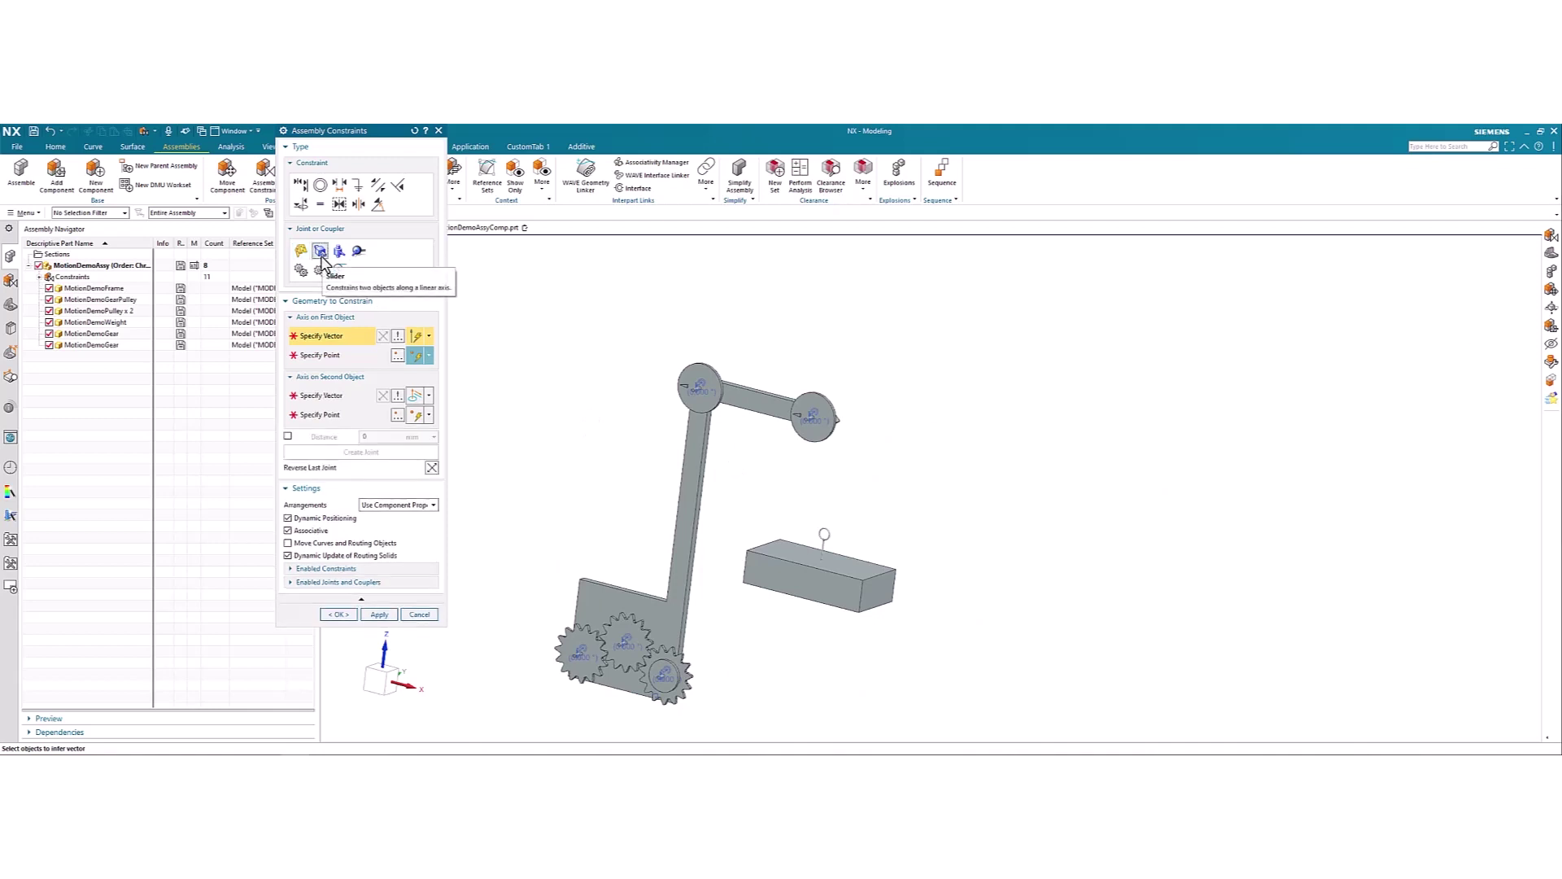
left_click(698, 497)
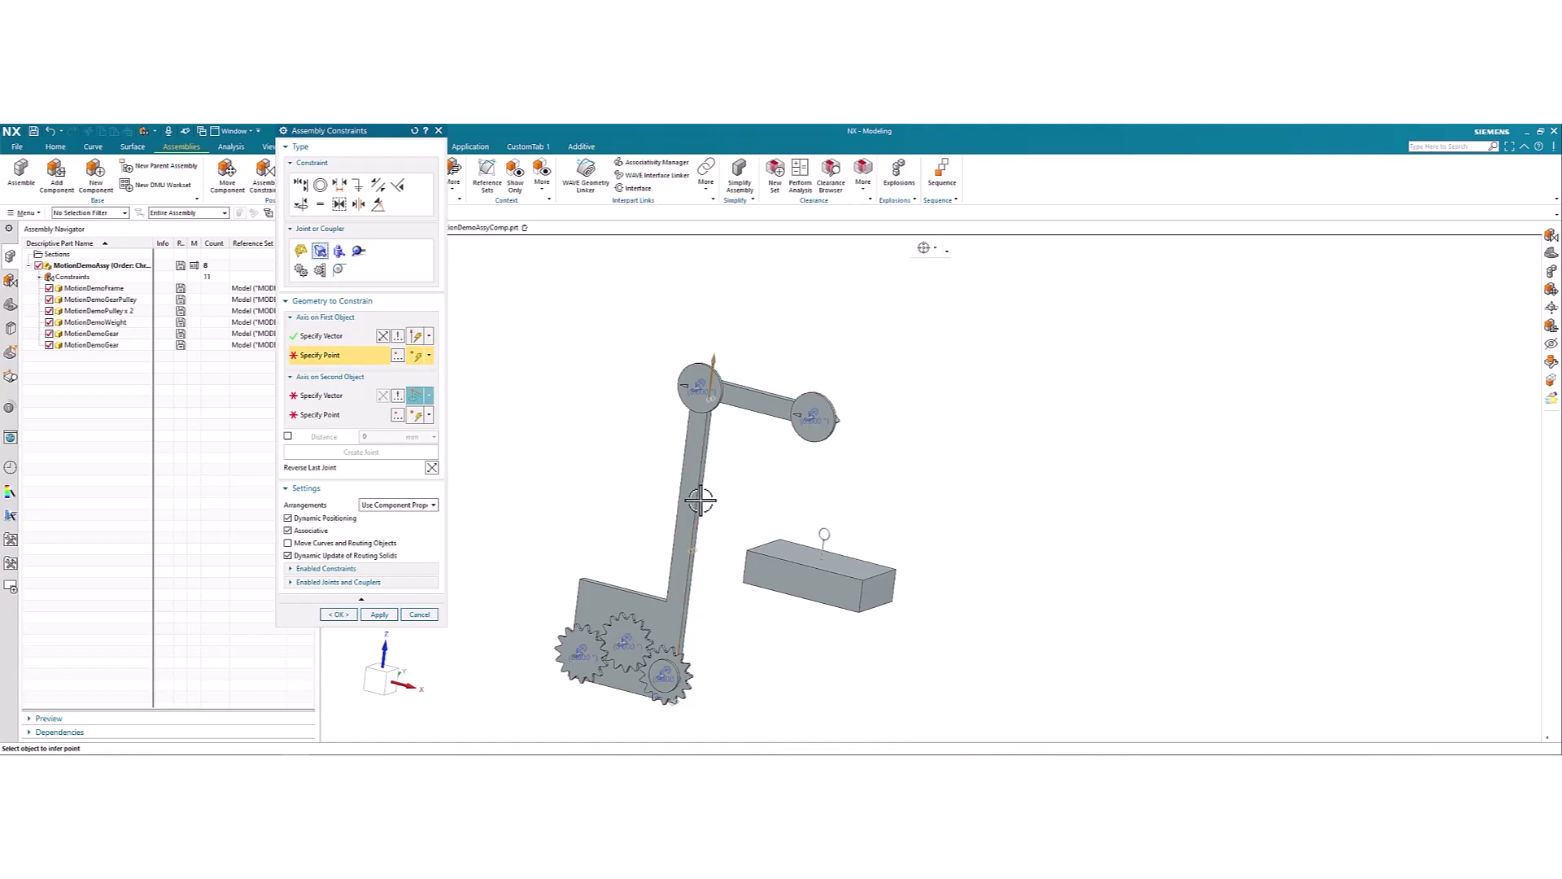
scroll(870, 434, "up", 6)
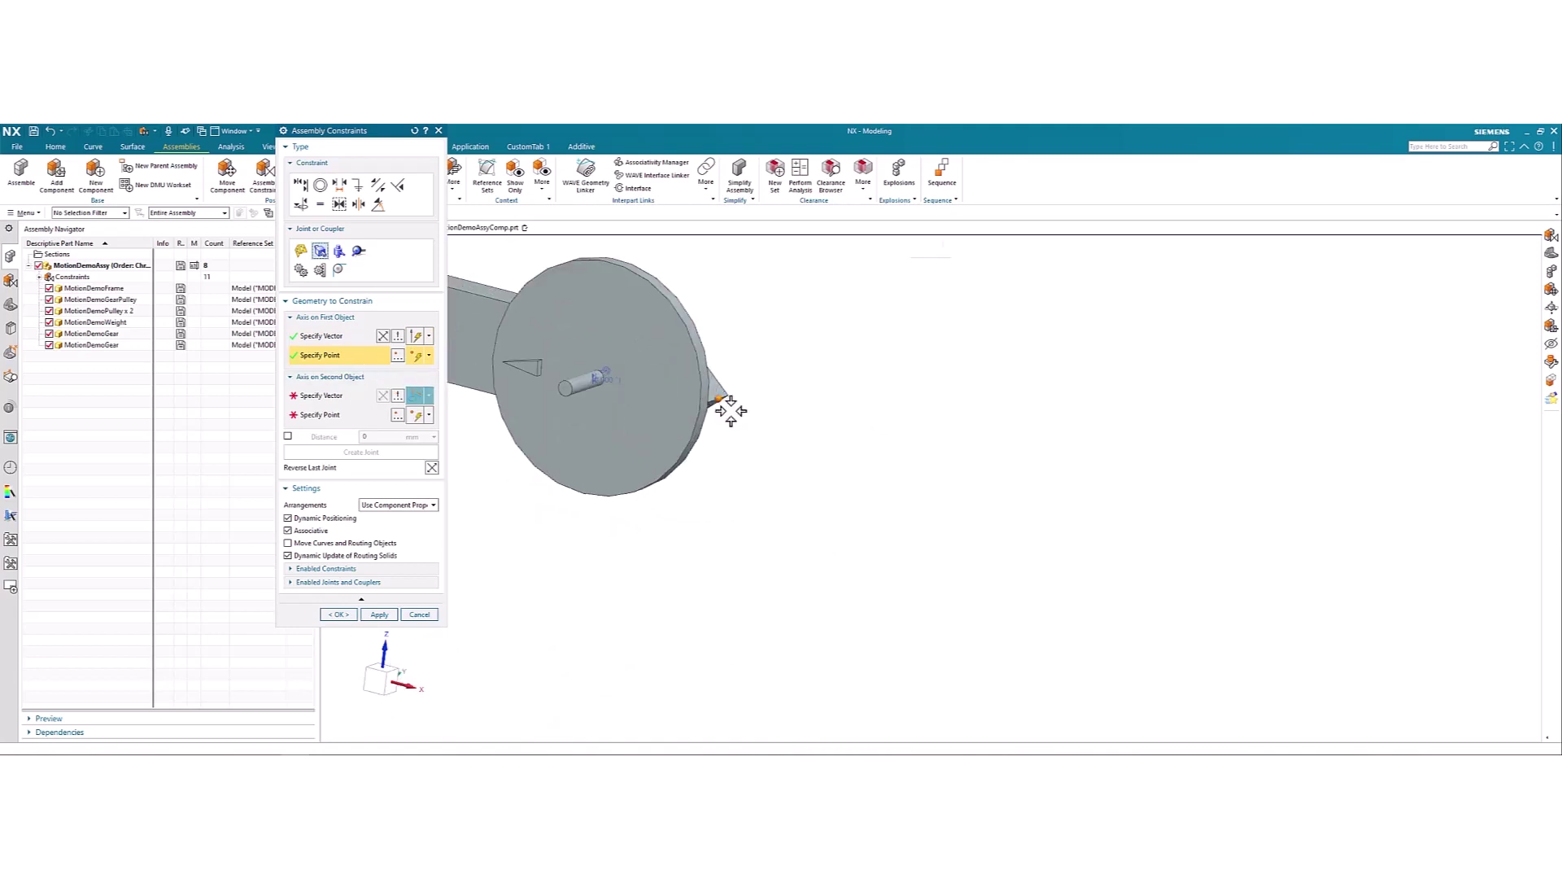
left_click(722, 407)
scroll(623, 521, "down", 6)
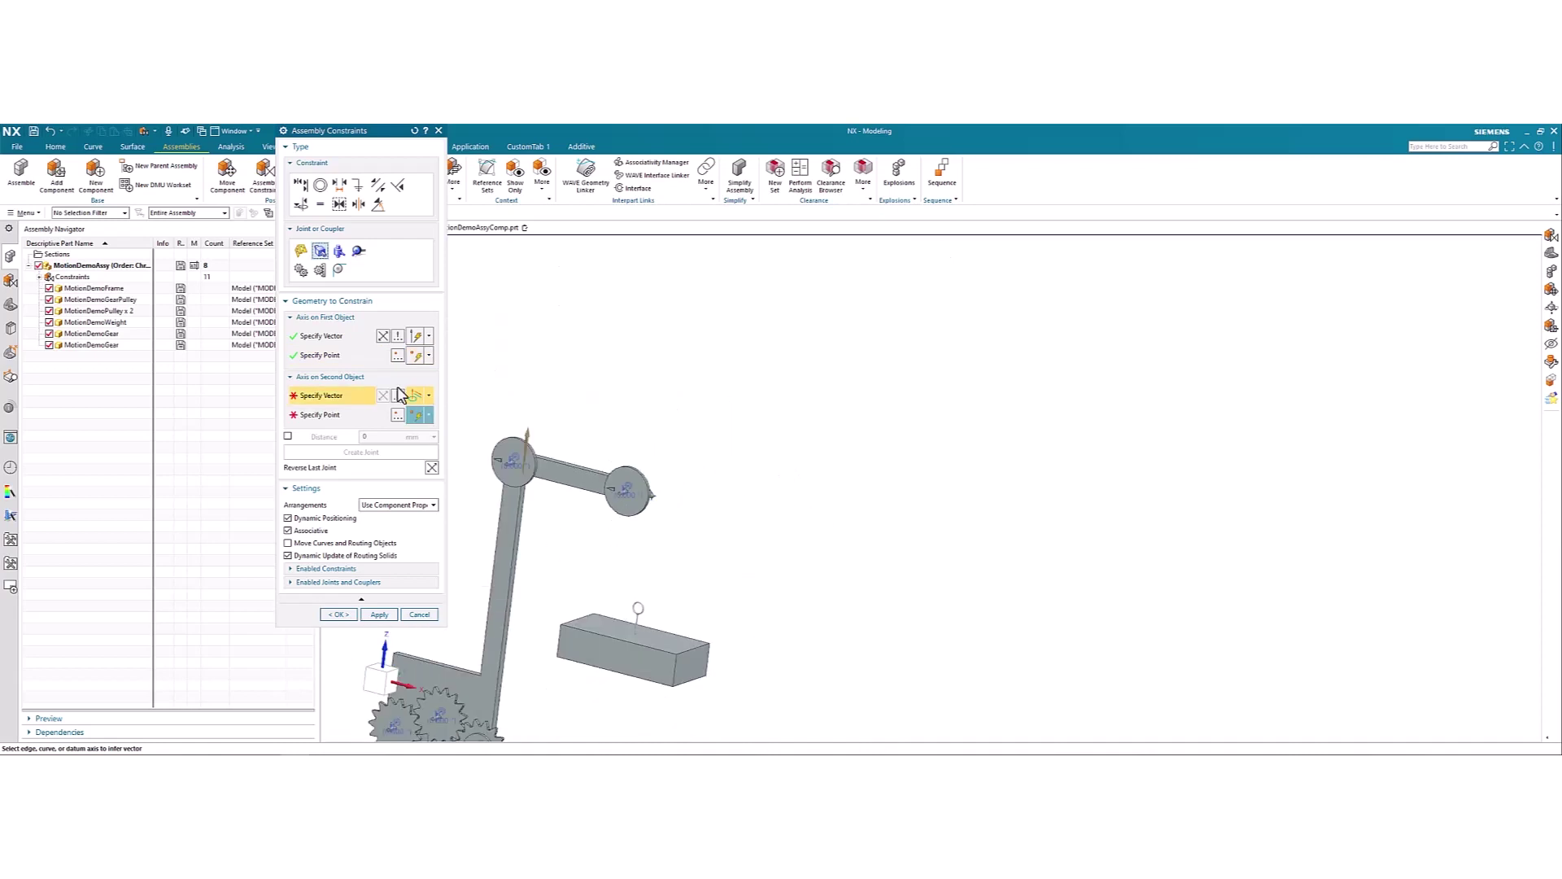
Step: Set the slider's second axis to the weight's vertical edge with its point at the base of the hook ring, and create the joint
left_click(638, 607)
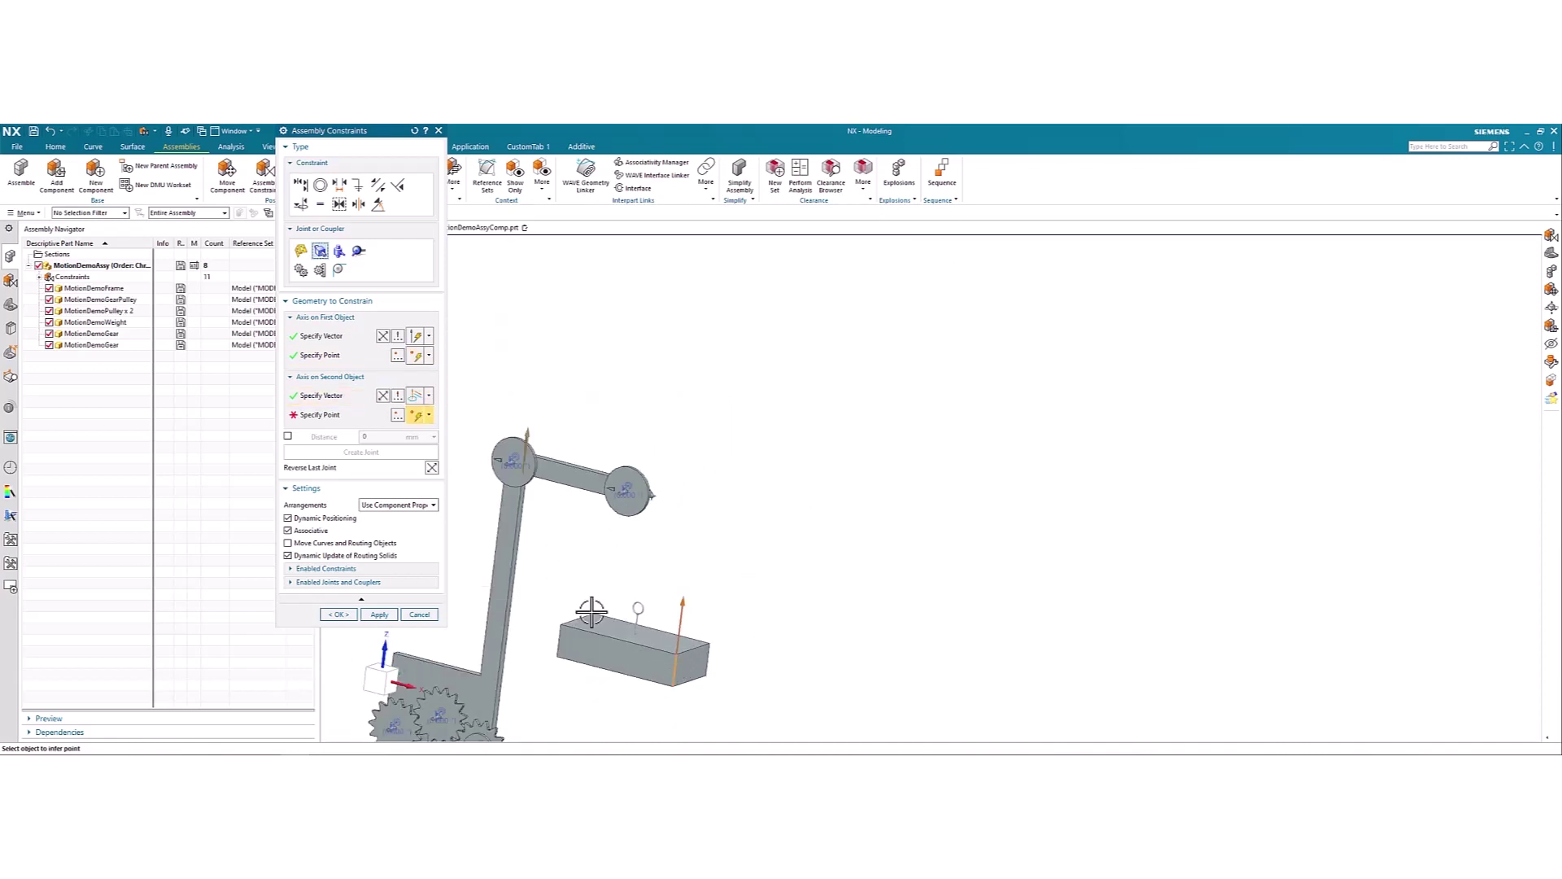
scroll(637, 606, "up", 5)
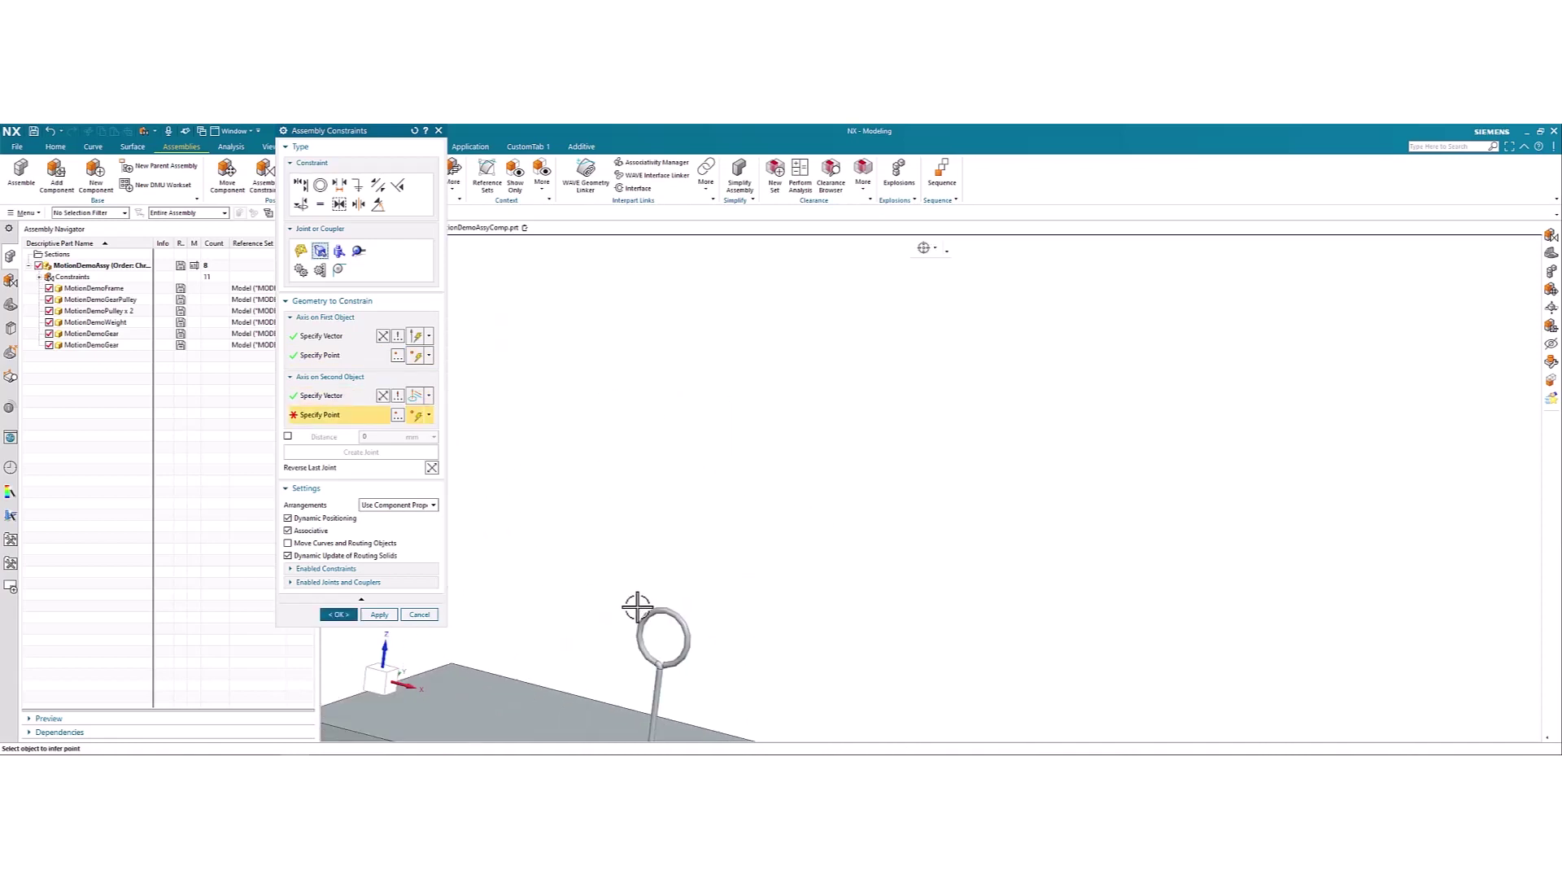
scroll(666, 683, "up", 3)
left_click(666, 683)
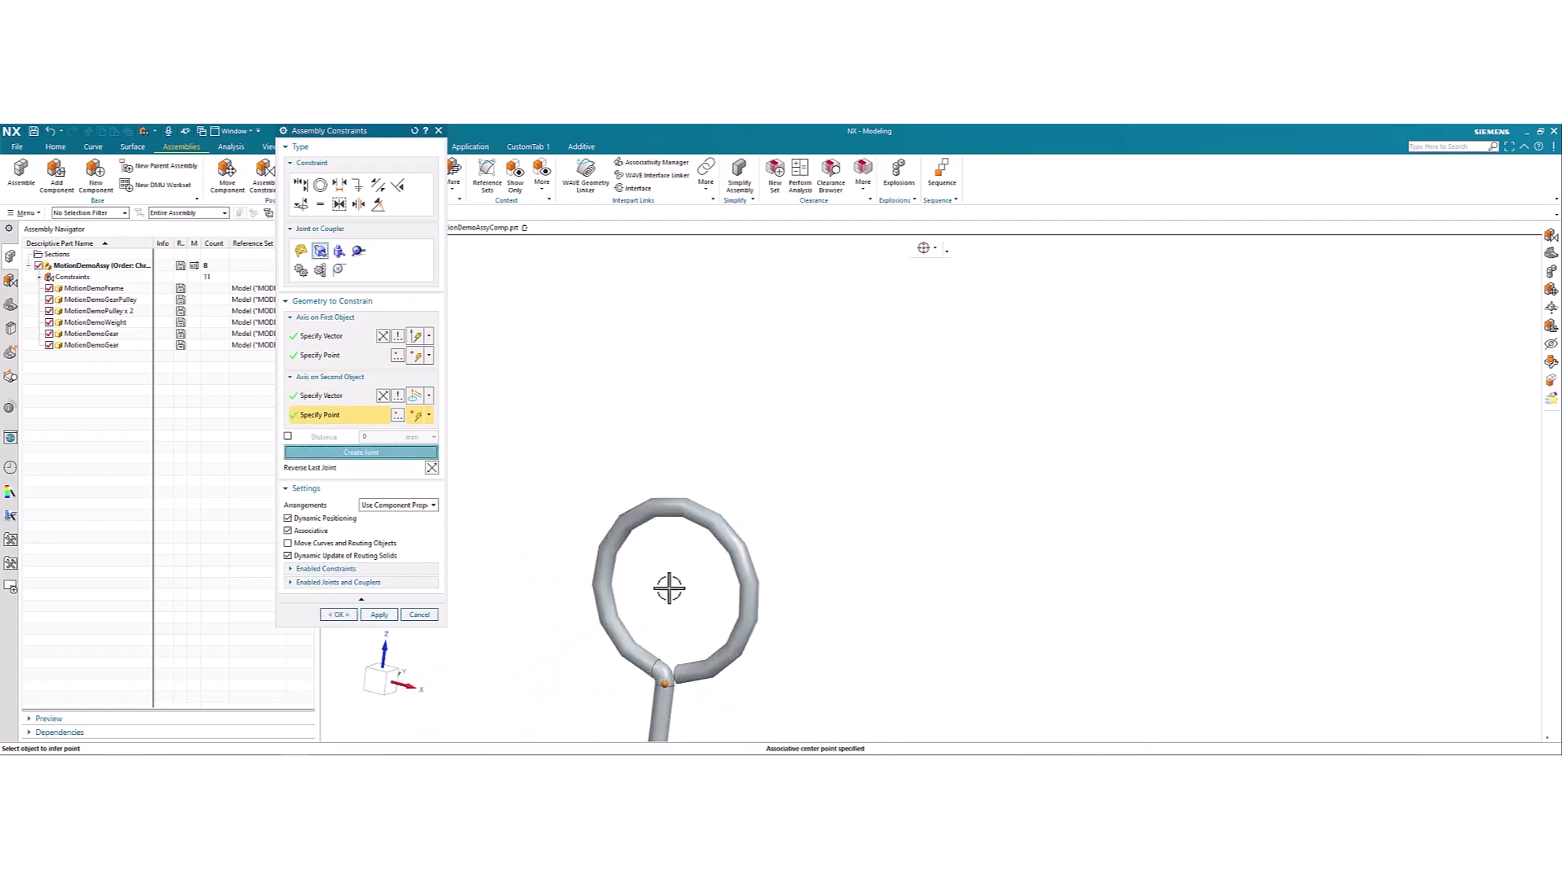
left_click(405, 453)
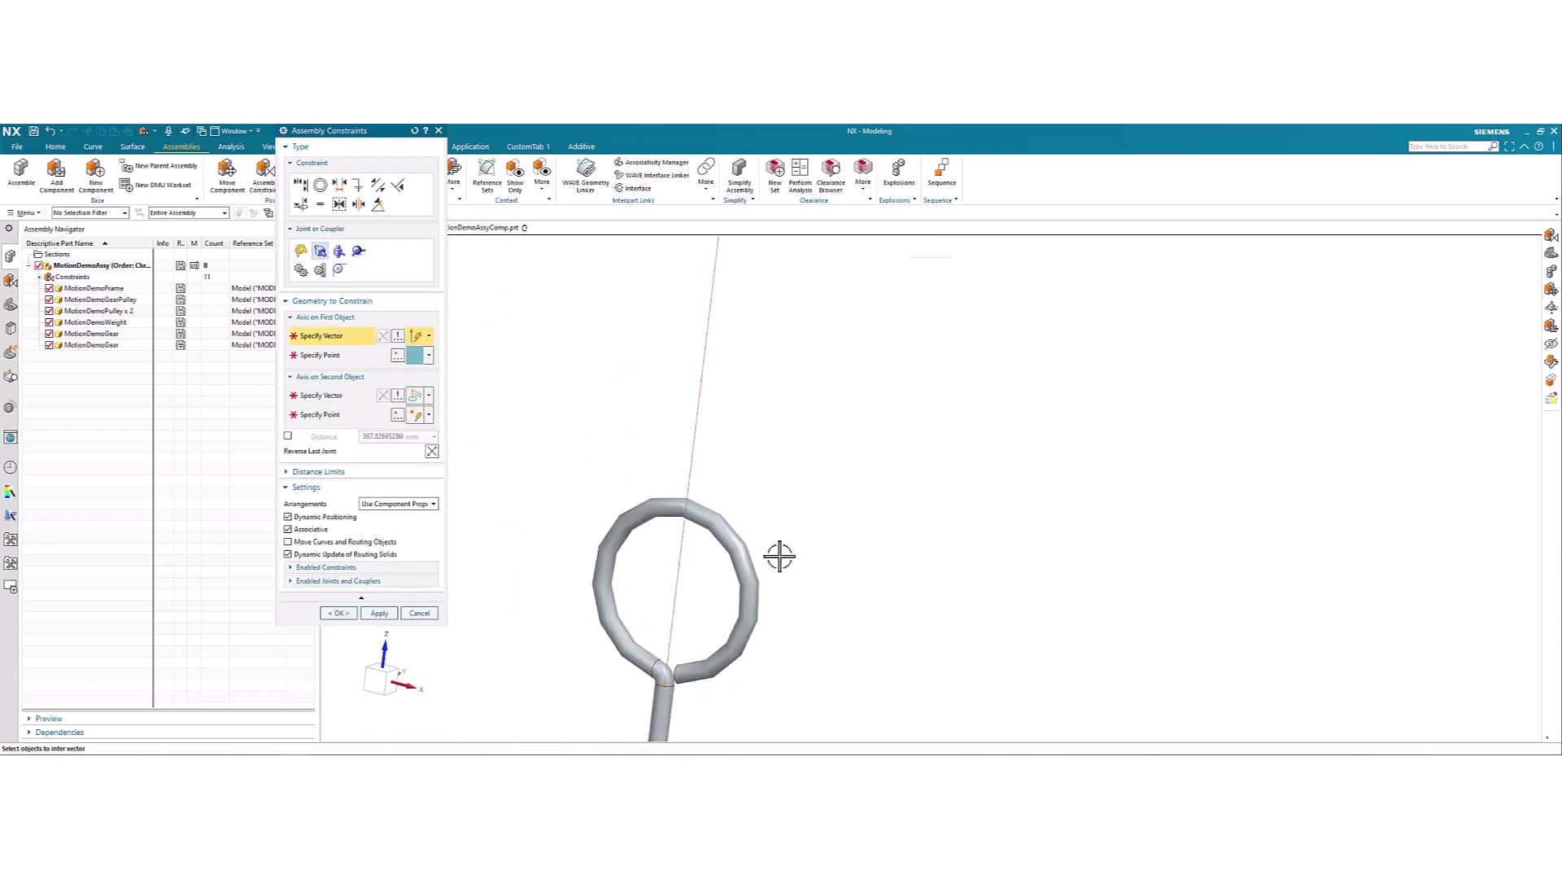
scroll(855, 555, "down", 1)
scroll(855, 556, "down", 5)
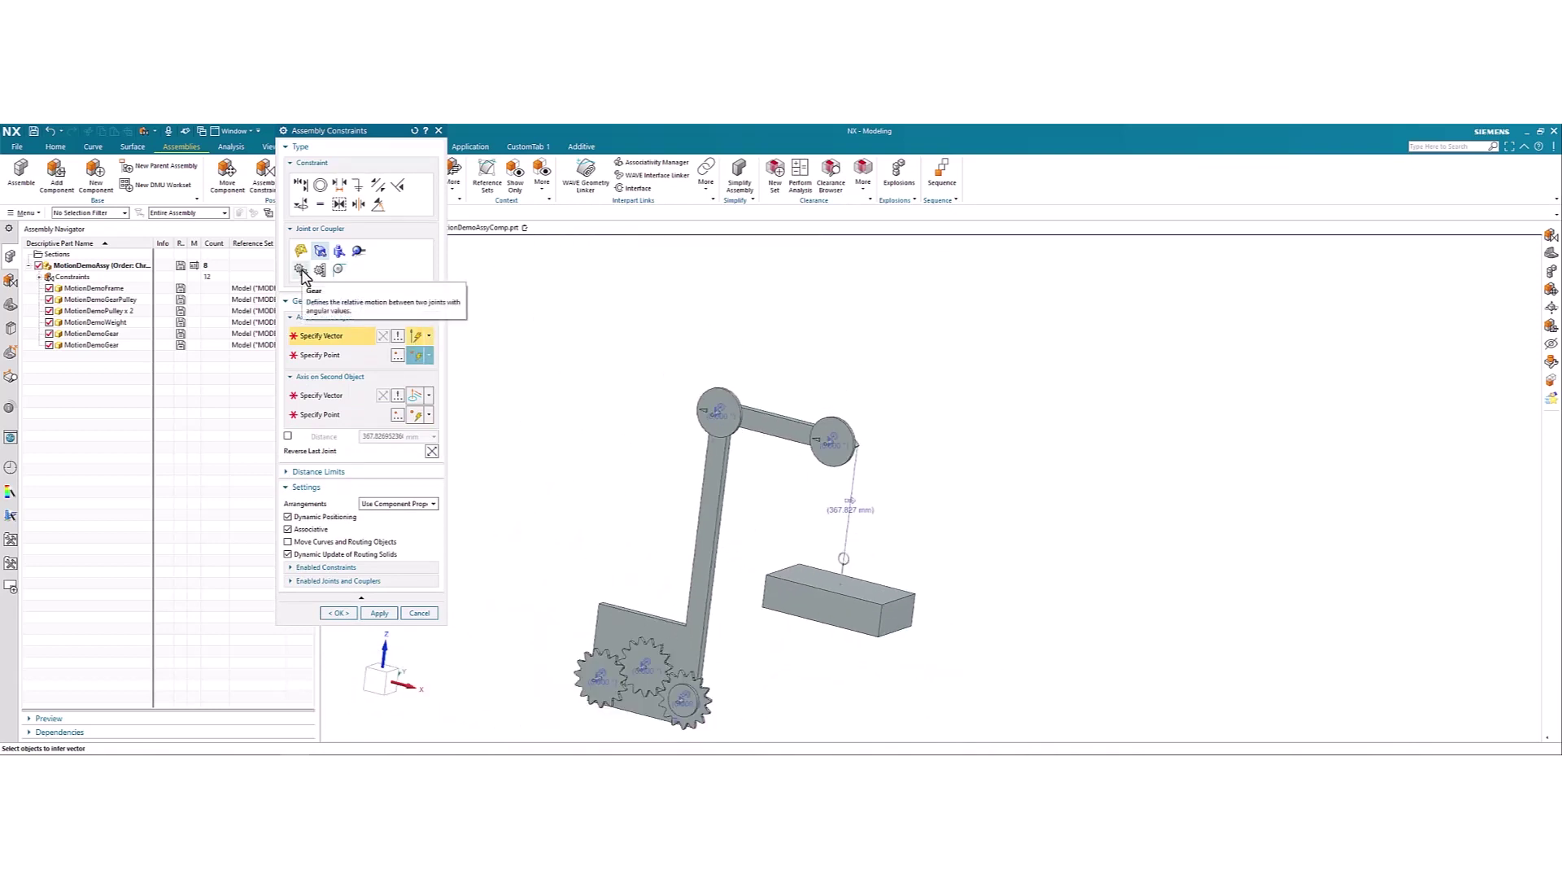
Step: Create a Gear coupler with ratio 1 between the hinge joints of the outer gear and the middle gear
left_click(301, 270)
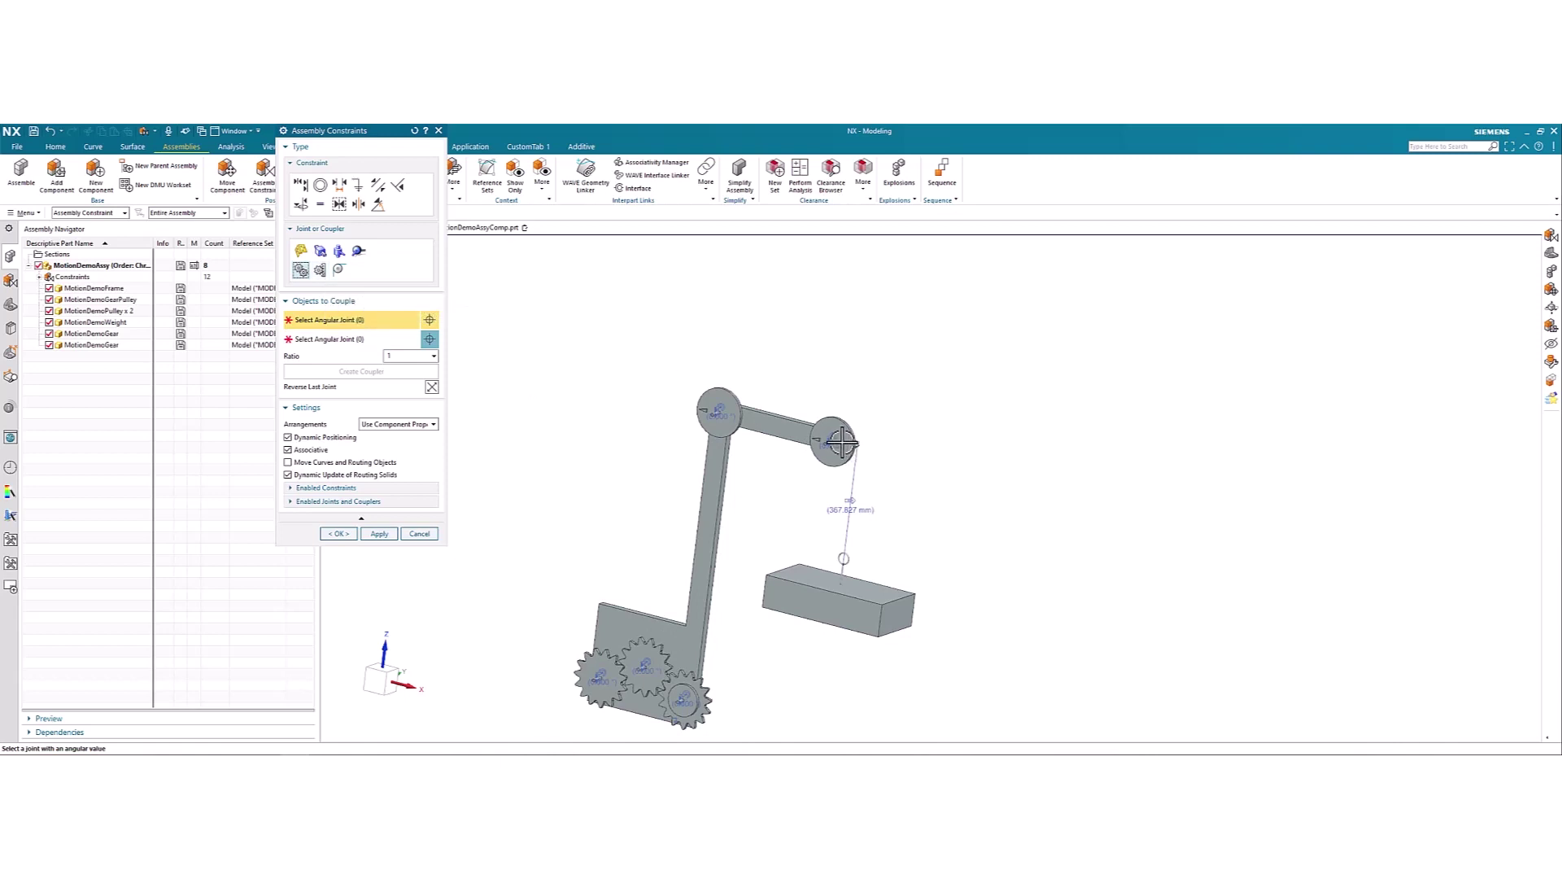
middle_click_drag(672, 554, 717, 482, "shift")
scroll(654, 570, "up", 5)
left_click(655, 567)
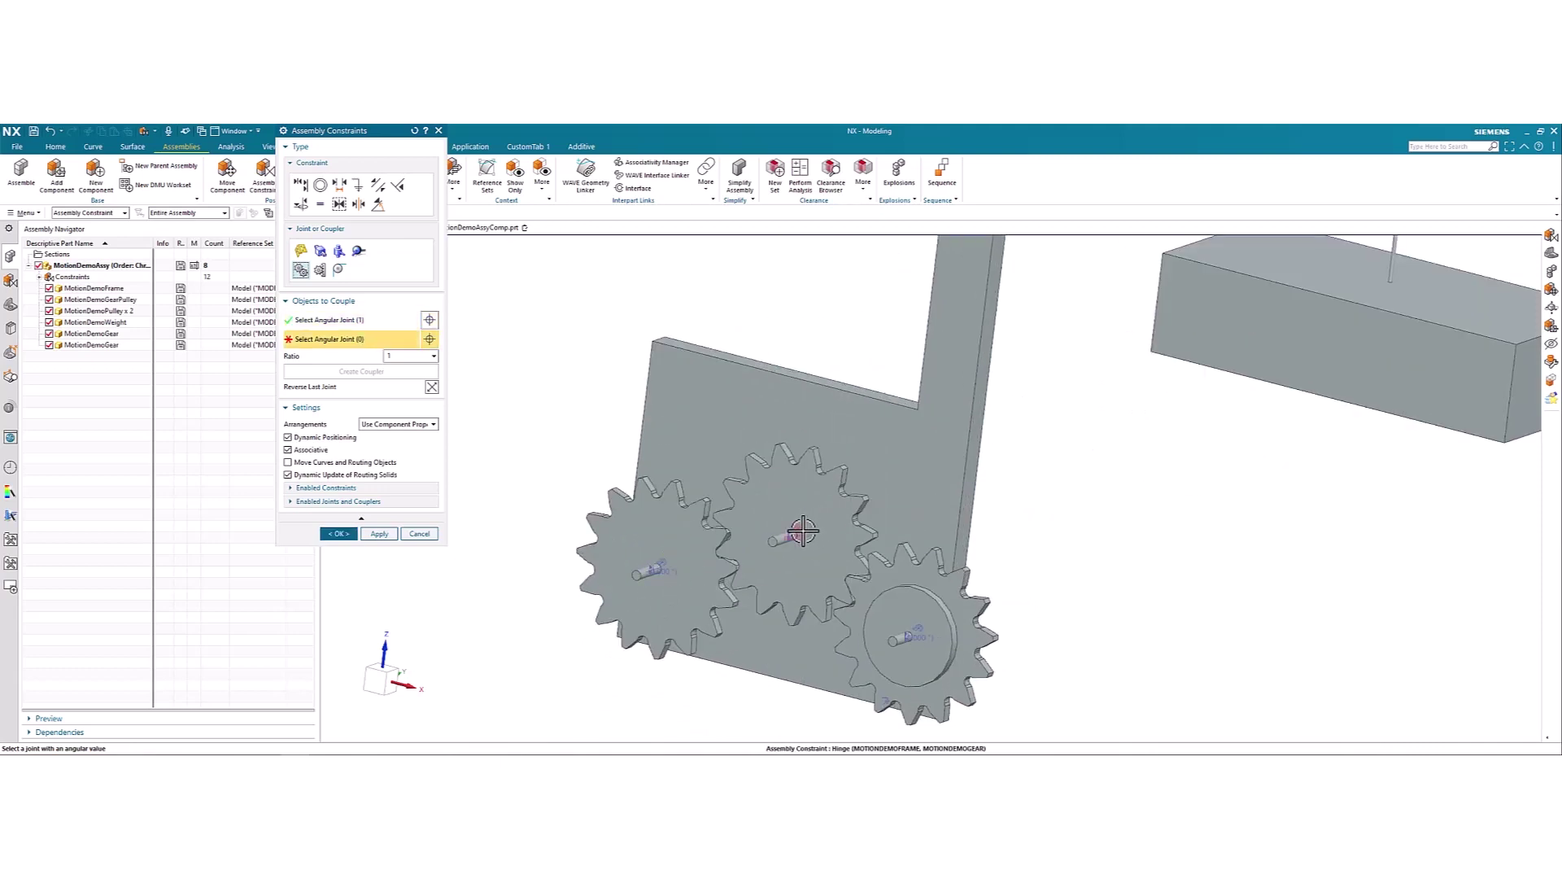
left_click(802, 530)
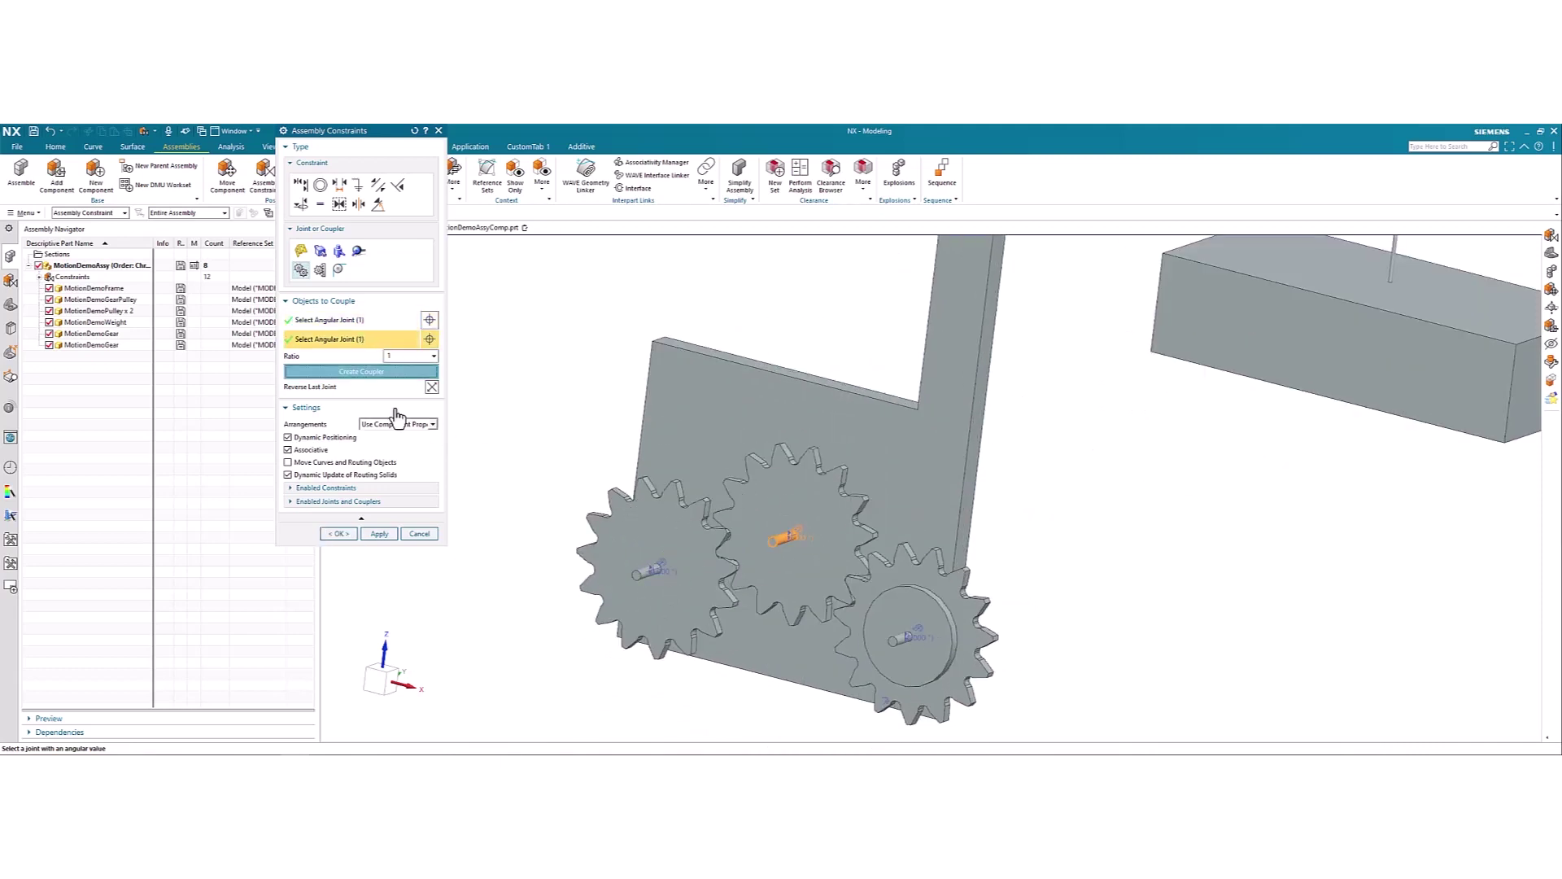
left_click(384, 373)
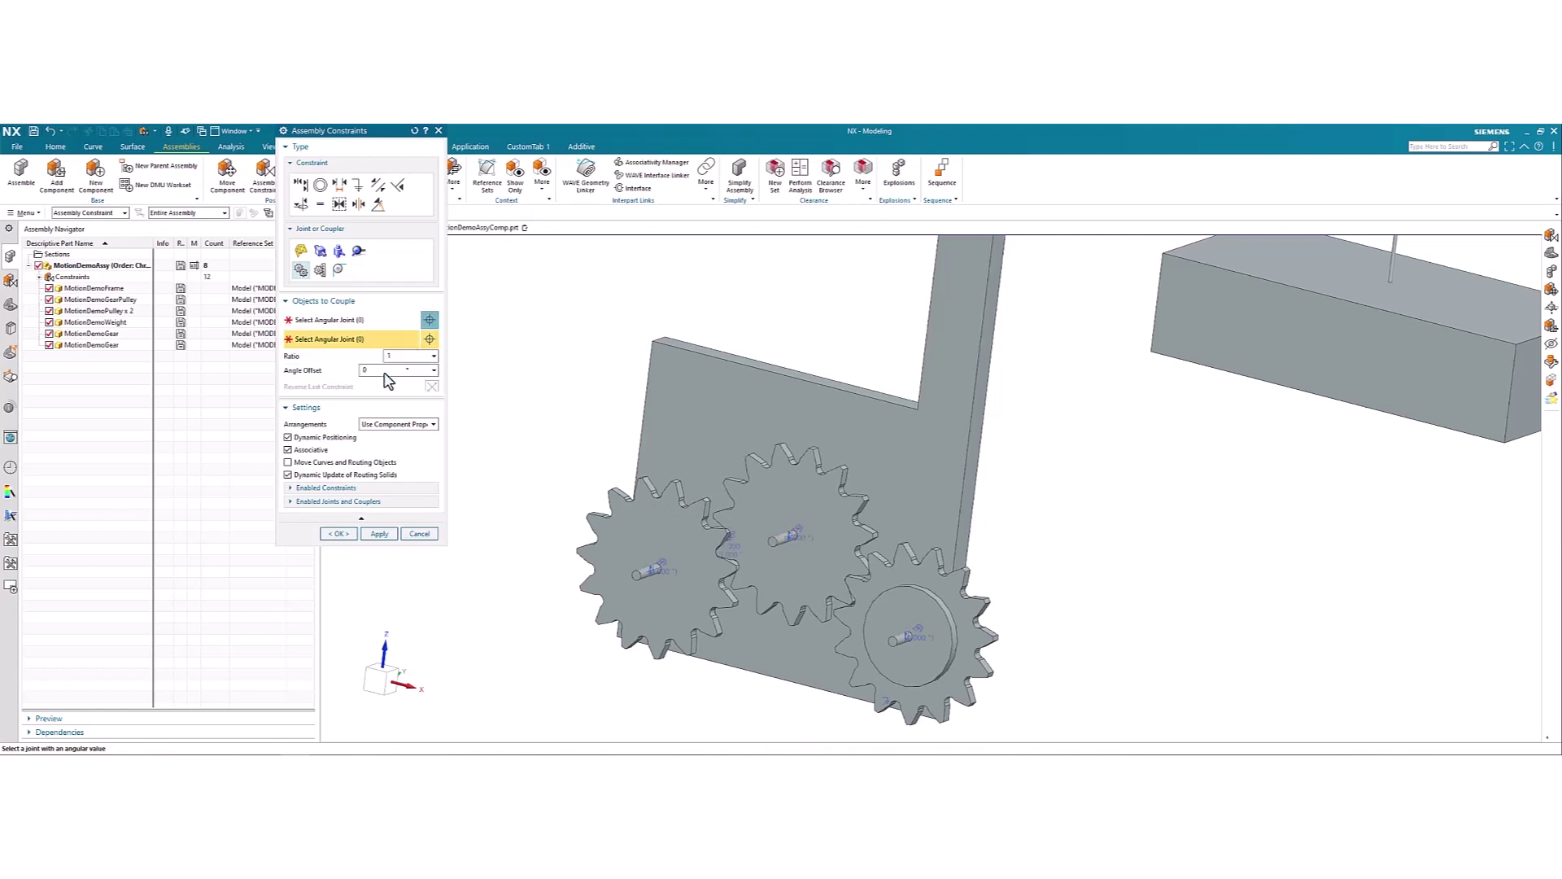
Step: Create a second gear coupler with ratio 1 between the hinge joints of the middle gear and the gear pulley
left_click(801, 530)
left_click(923, 632)
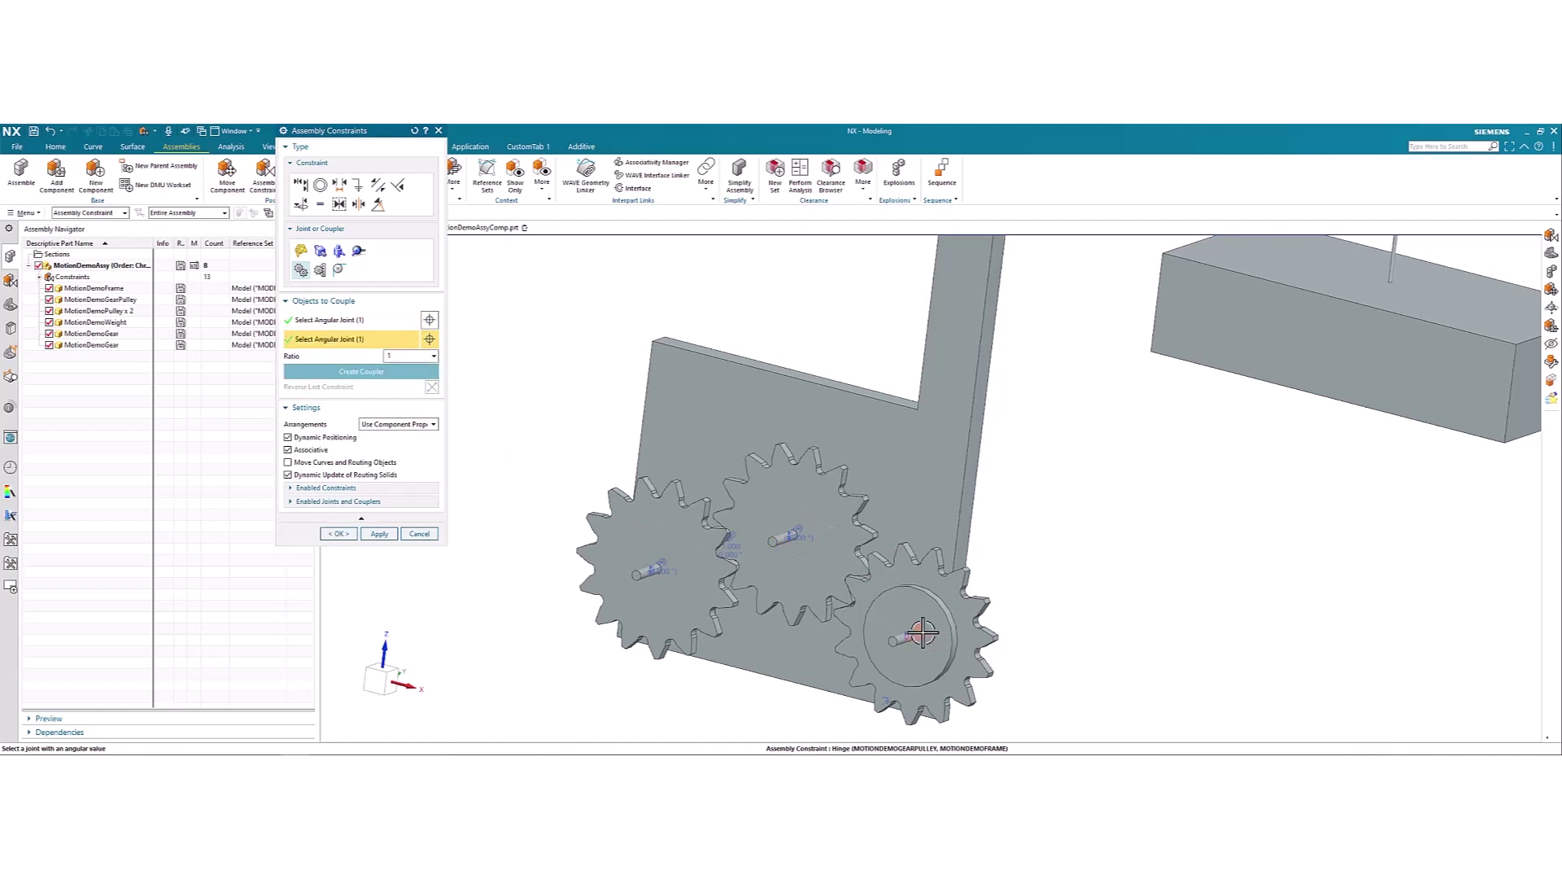
left_click(411, 373)
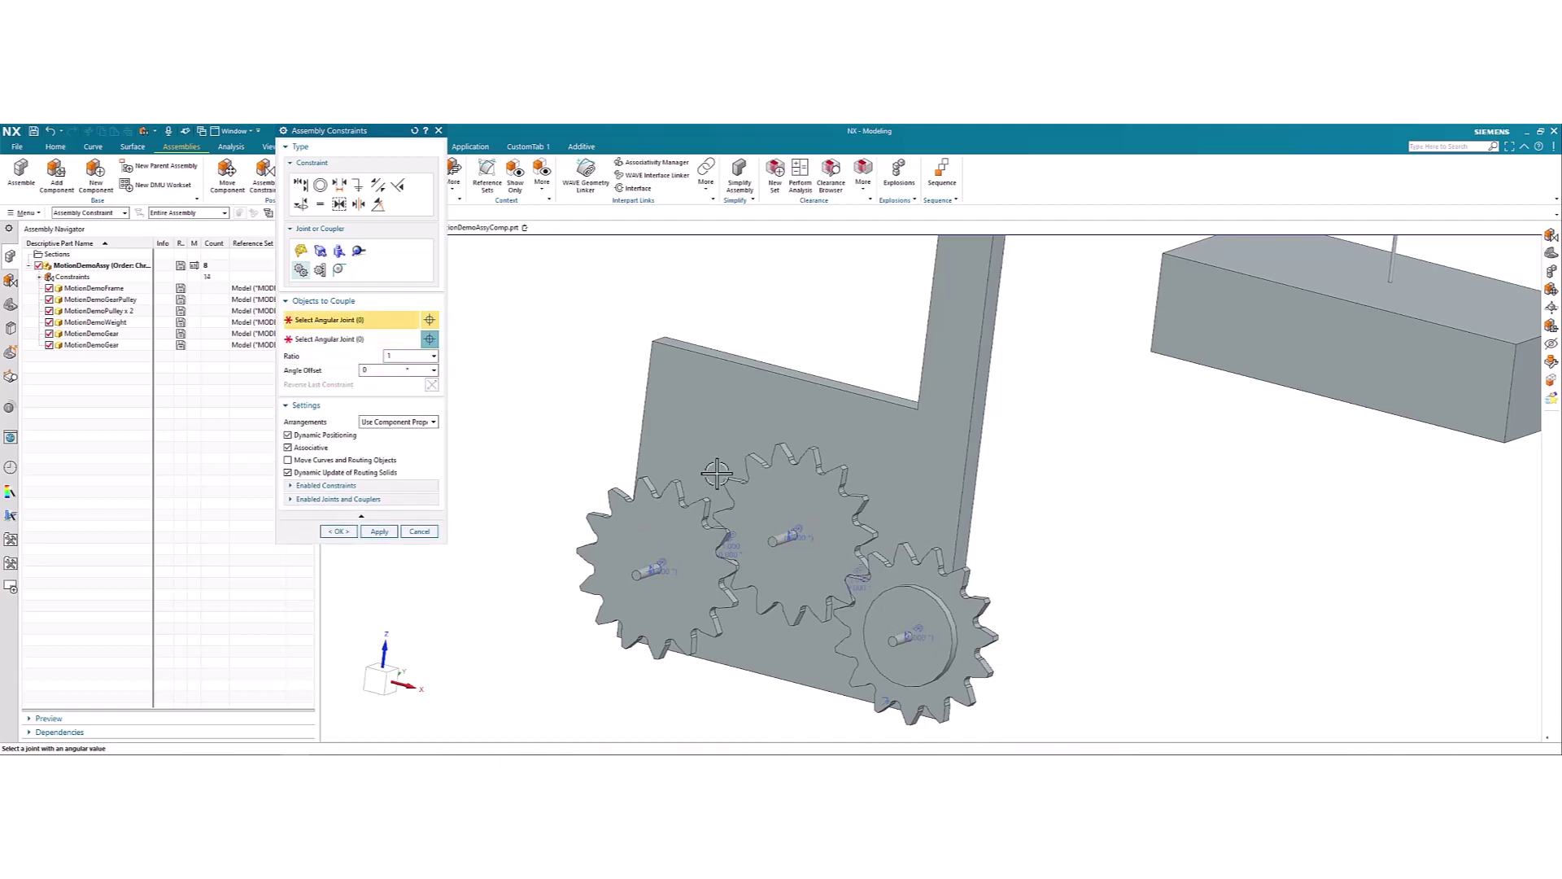
scroll(1036, 457, "down", 4)
middle_click_drag(1049, 406, 995, 501, "shift")
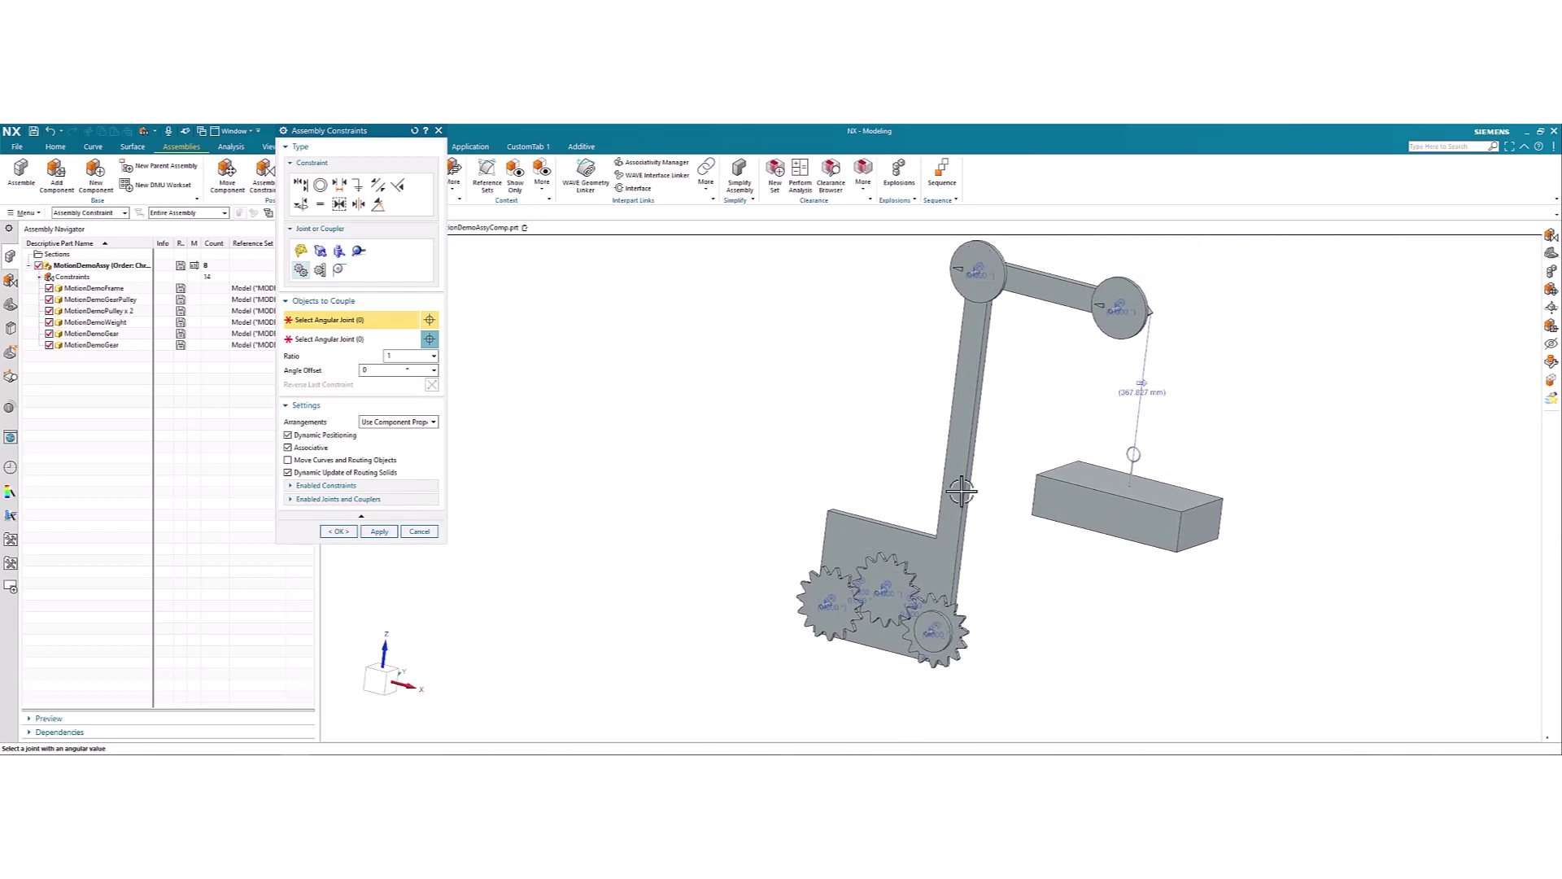
Step: Create a Gear coupler with ratio -1.5 between the hinge joints of the gear pulley and the pulley on top of the post
left_click(938, 628)
left_click(982, 270)
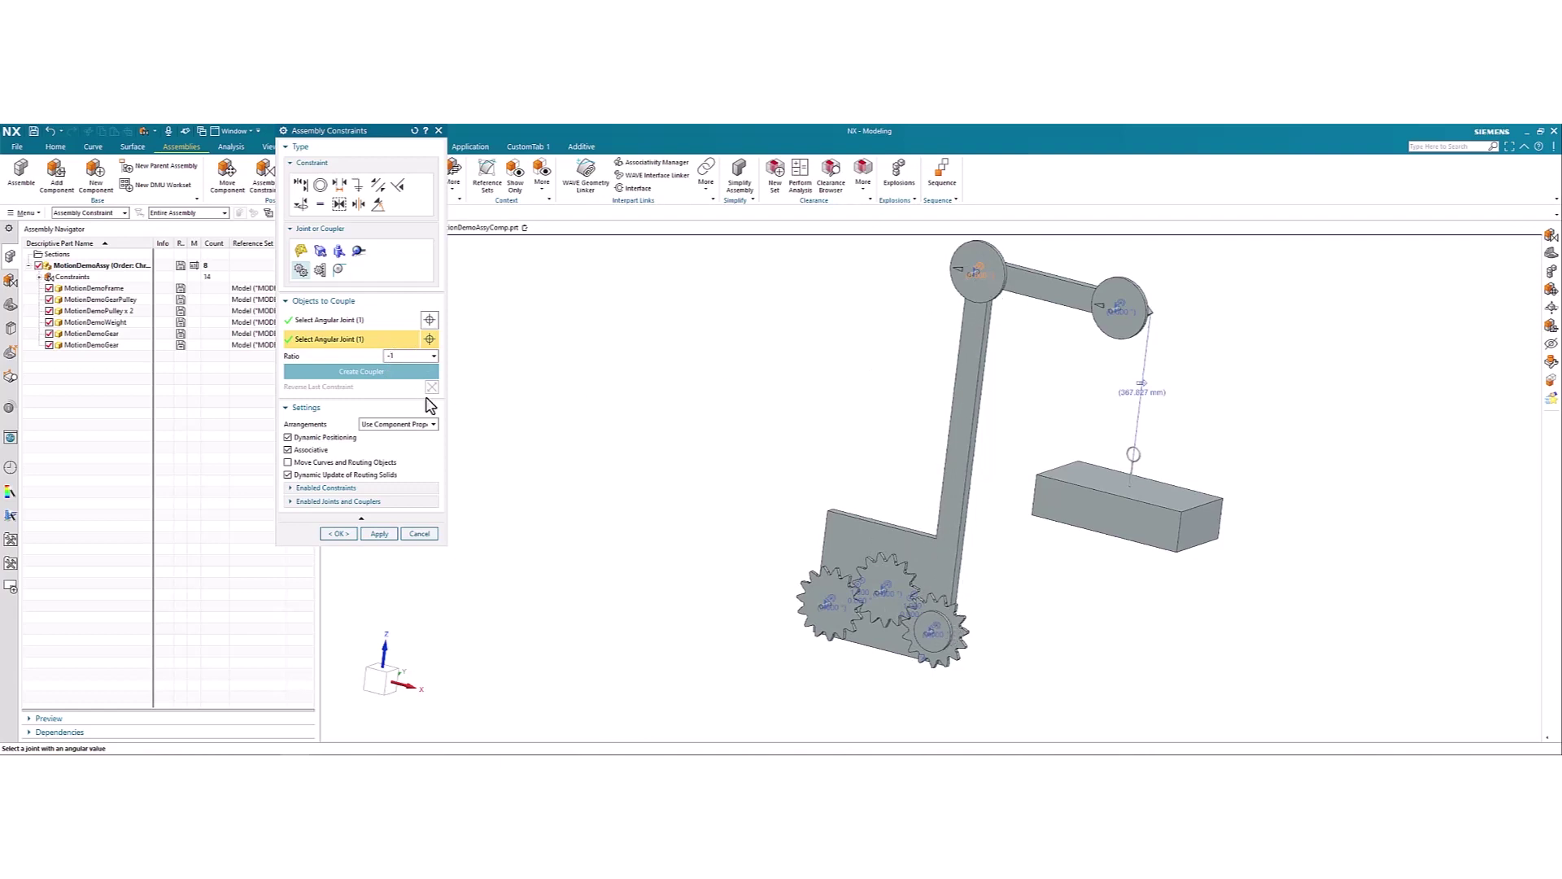
left_click(402, 372)
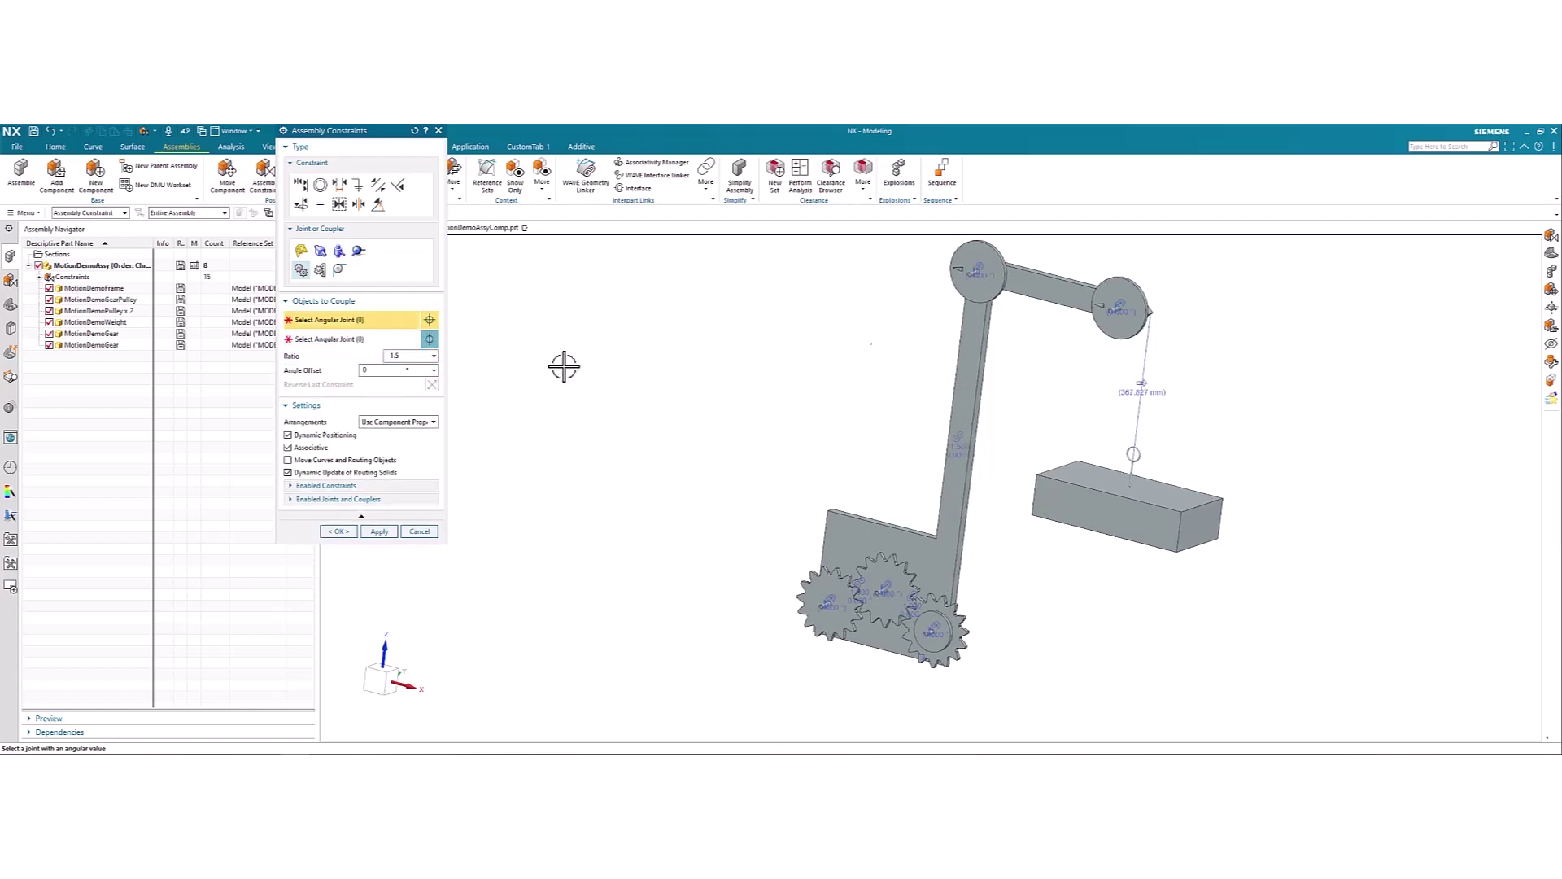
Step: Create a Gear coupler with ratio -1 between the hinge joints of the post-top pulley and the arm-tip pulley
left_click(982, 267)
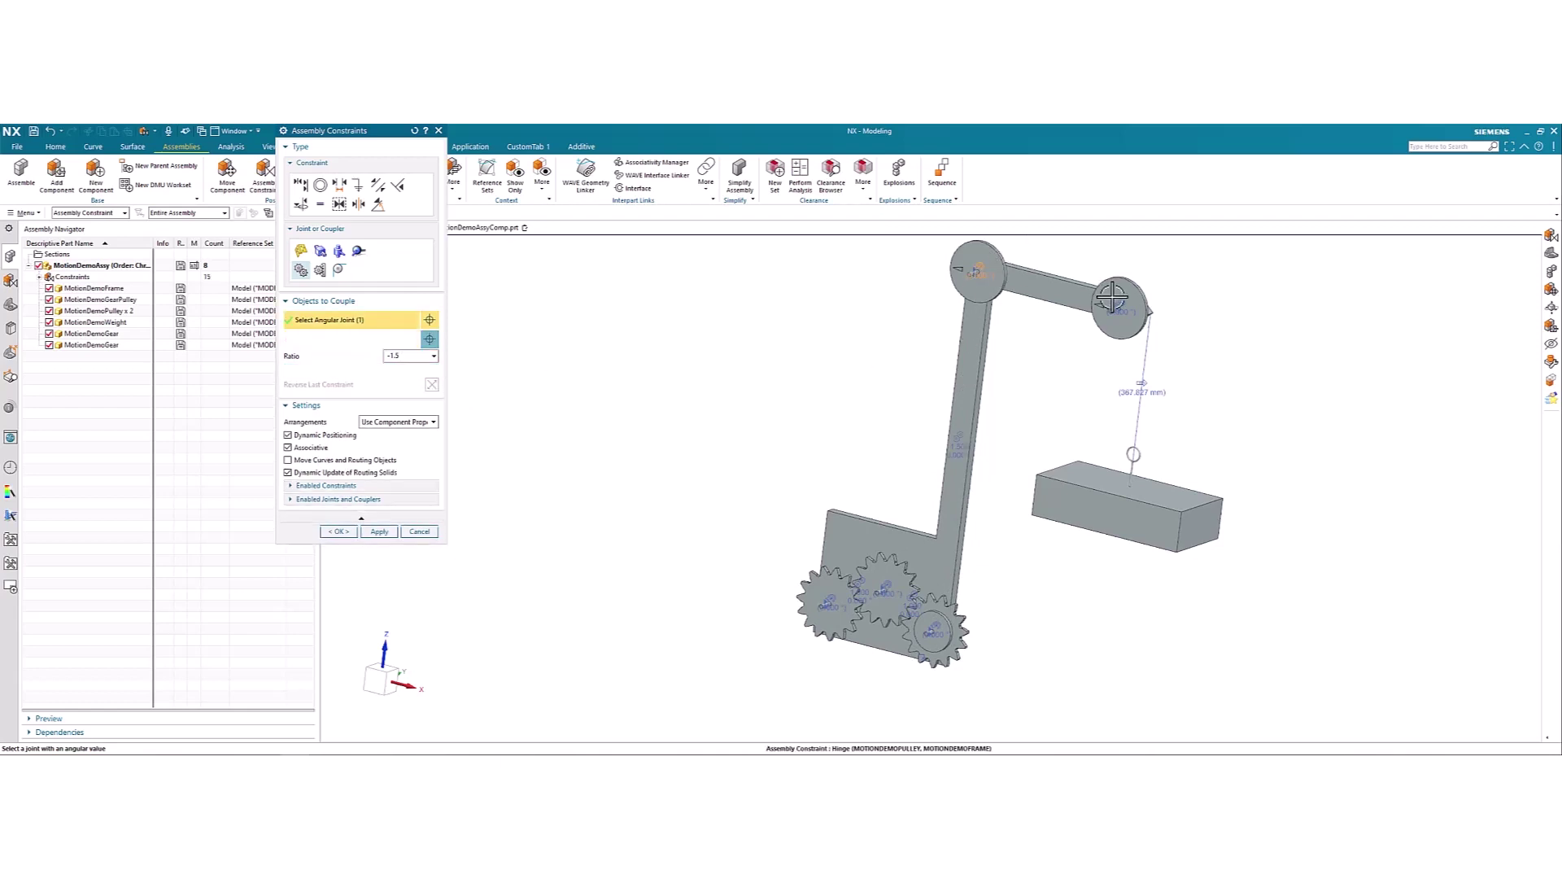
left_click(1122, 306)
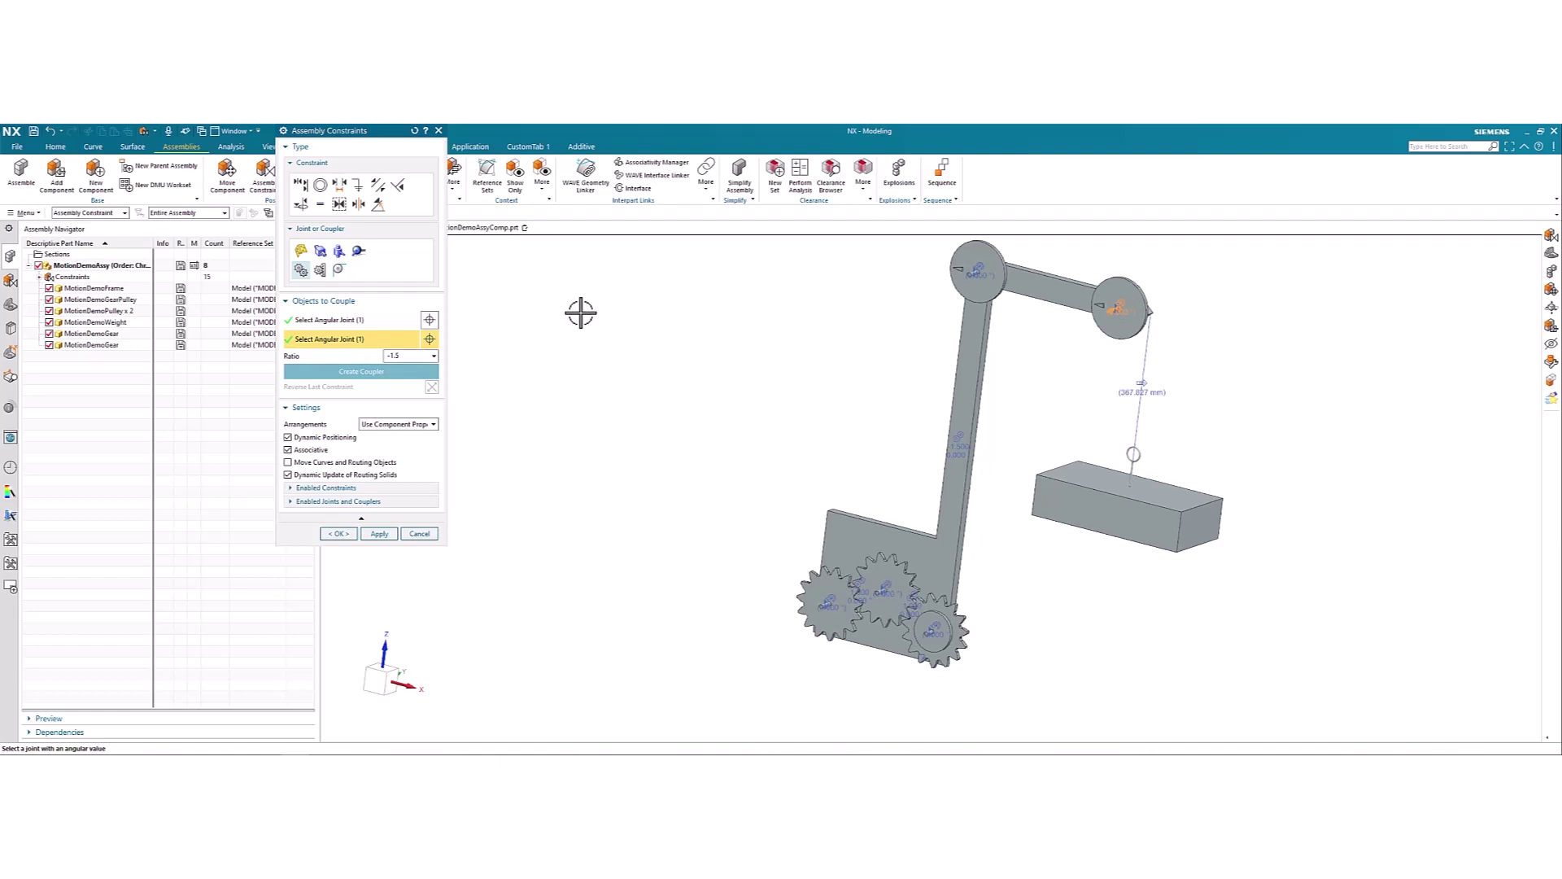
left_click(402, 372)
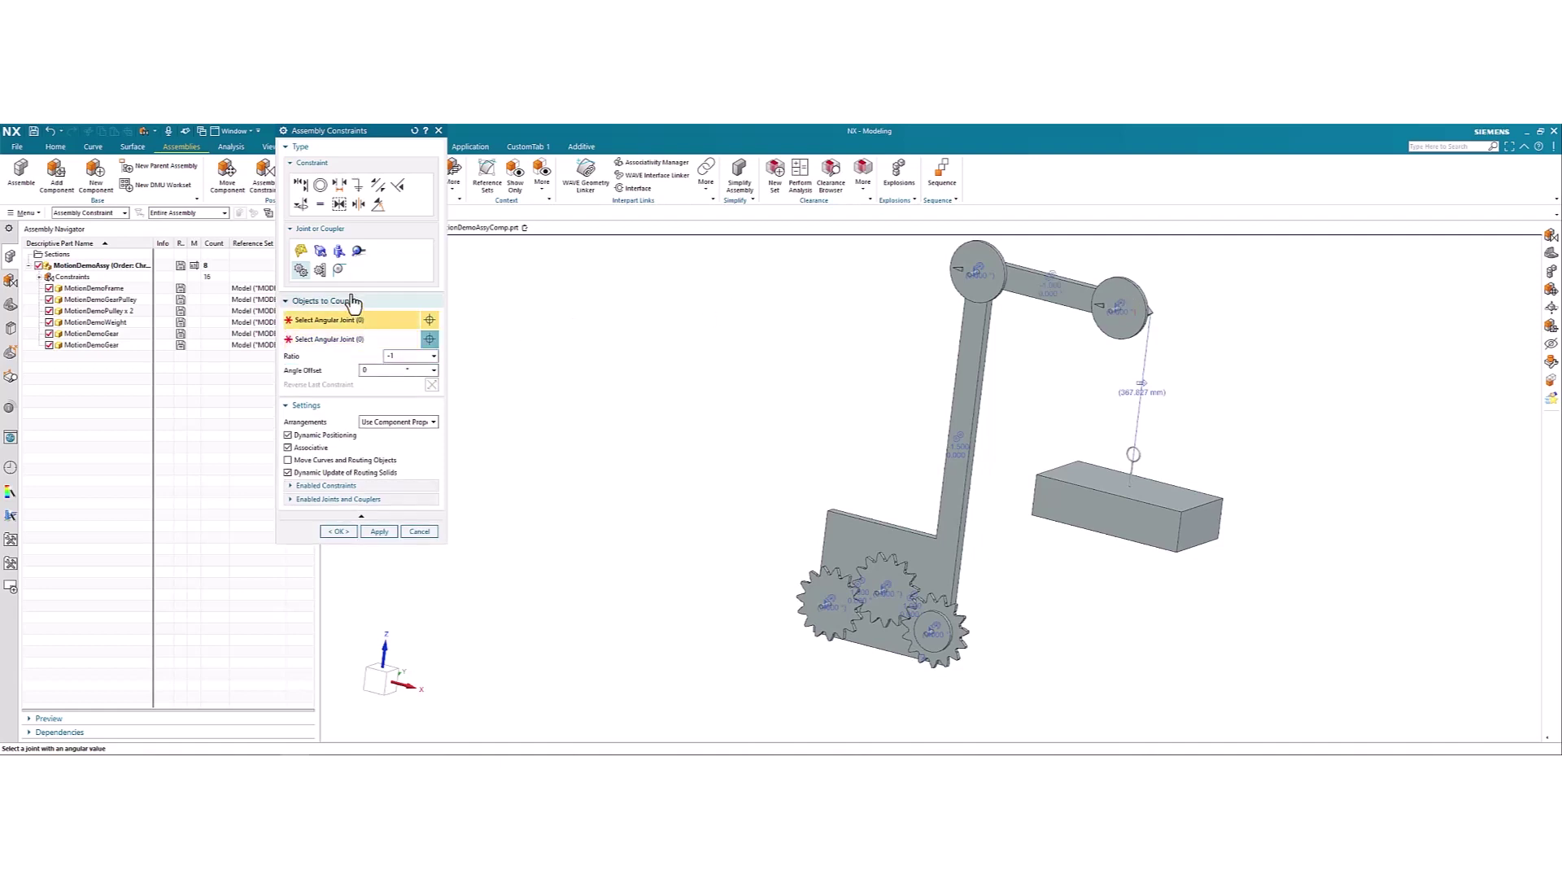
Step: Create a Rack and Pinion coupler with radius -75 mm between the weight's slider joint and the arm-tip pulley's hinge, and finish constraining
left_click(320, 269)
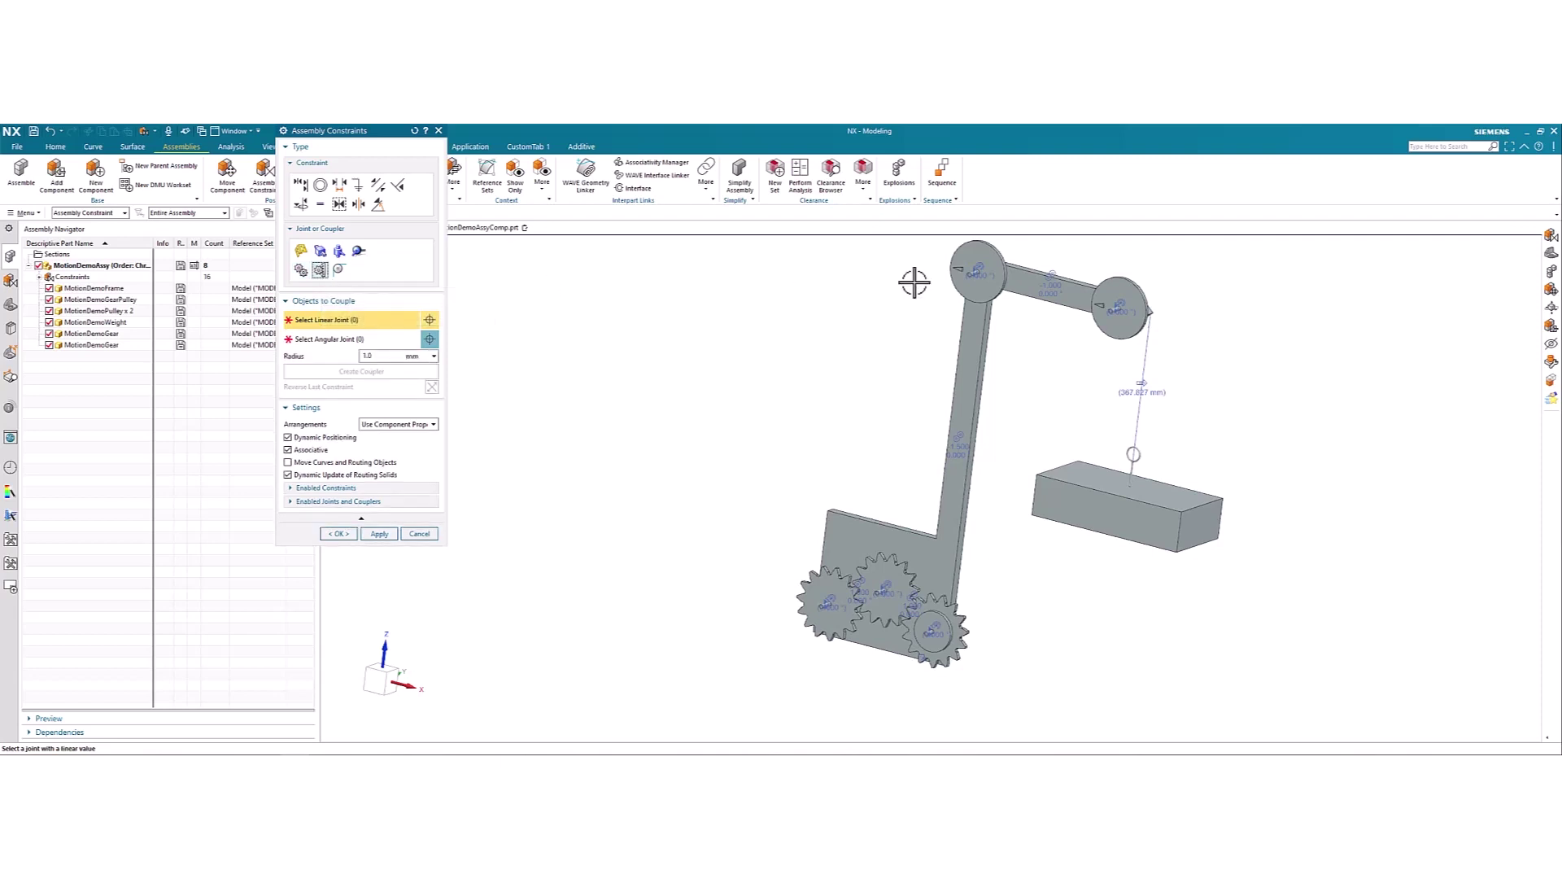
left_click(1146, 381)
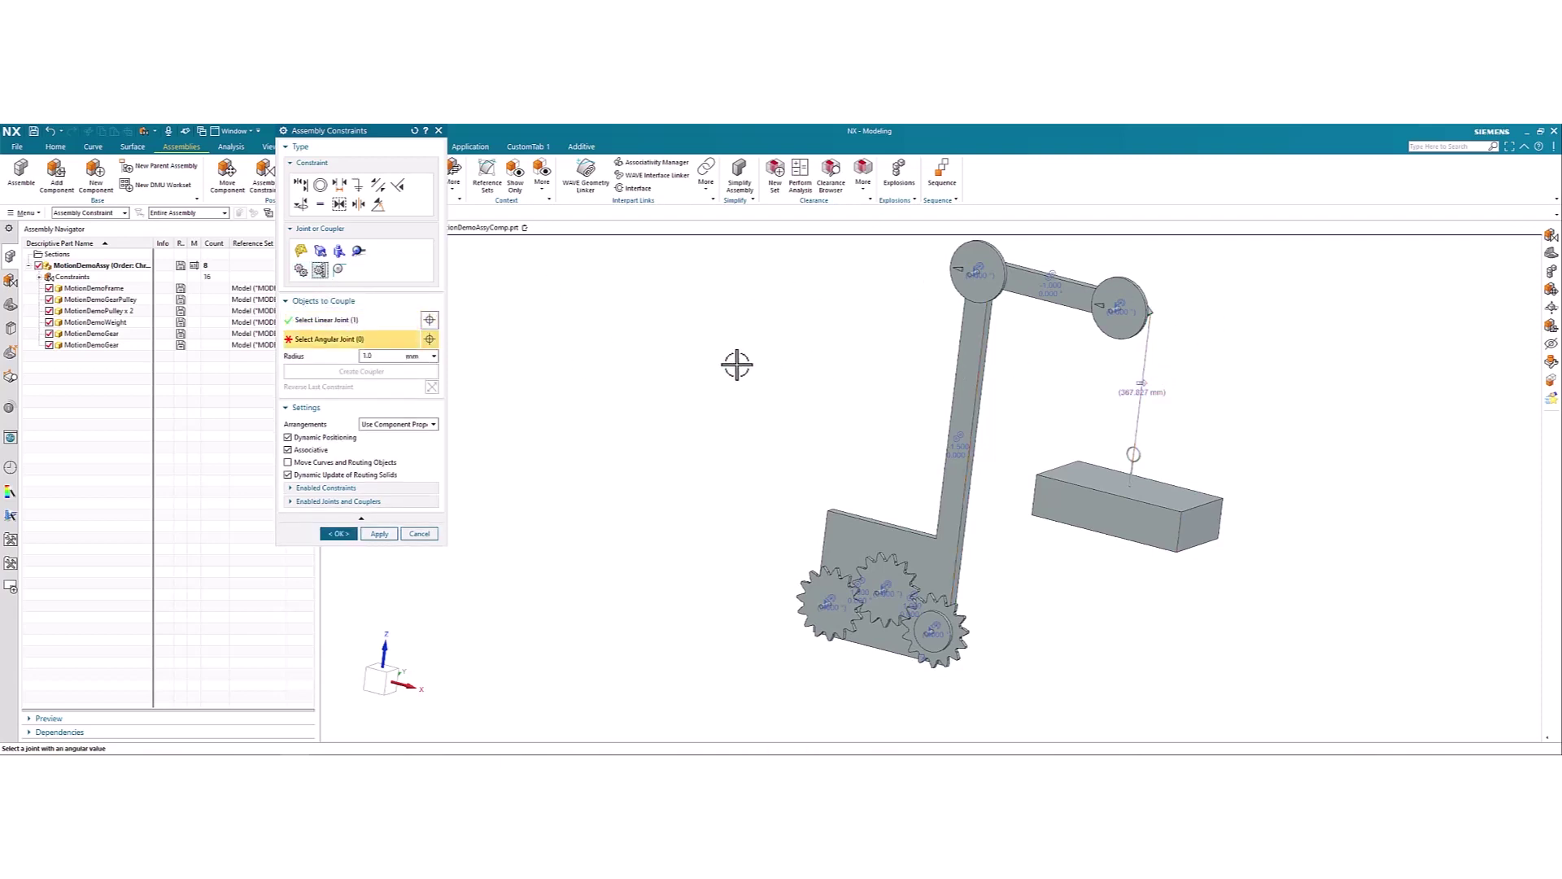
left_click(1117, 306)
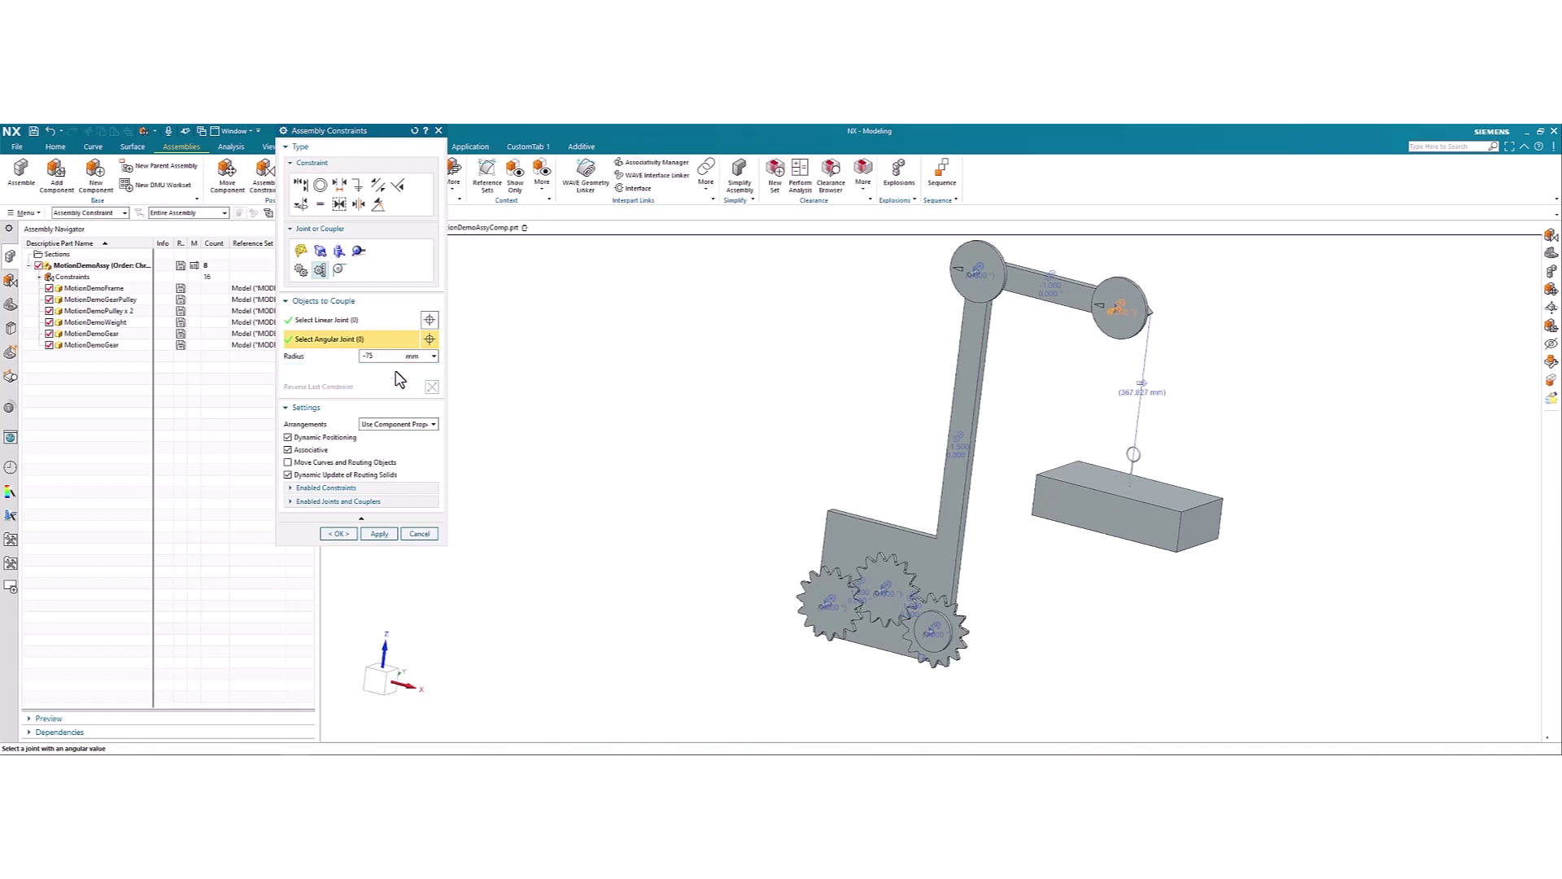
left_click(397, 371)
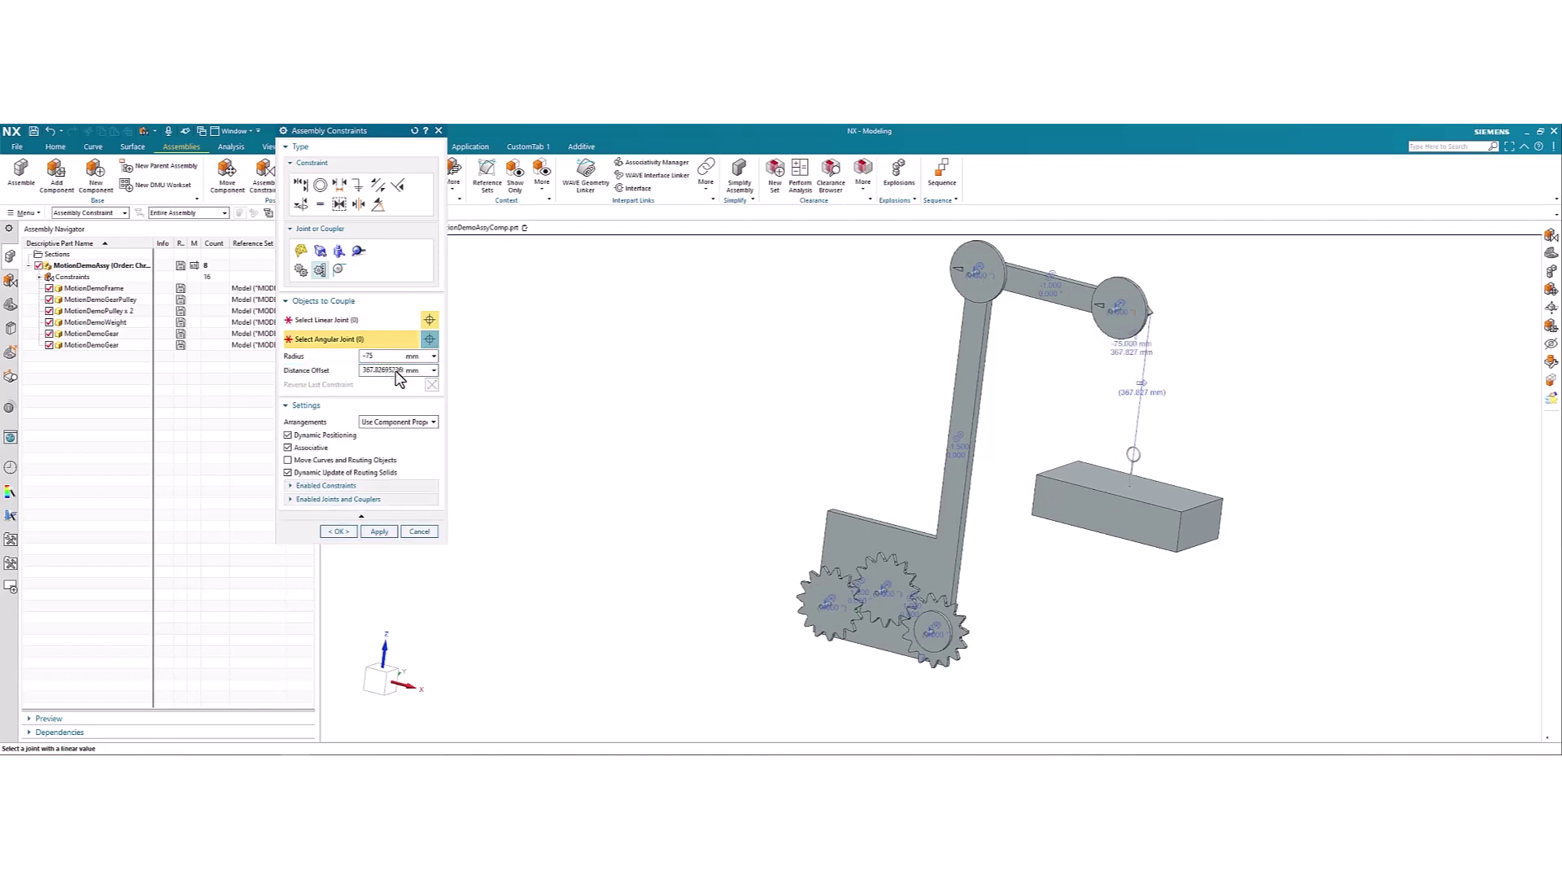
left_click(439, 130)
left_click(737, 460)
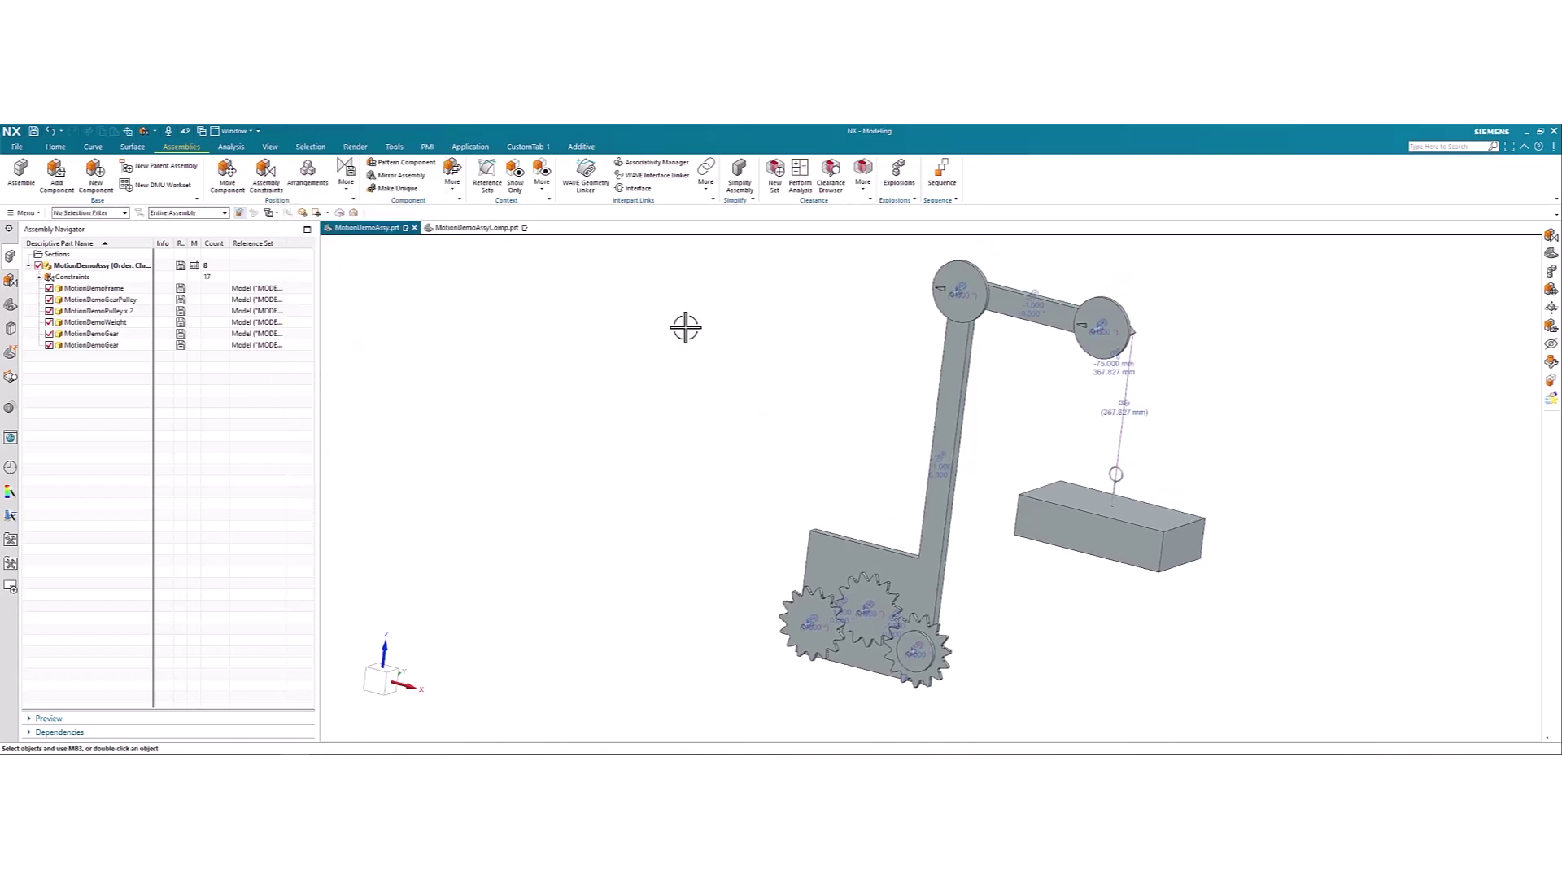
Step: In MotionDemoAssyComp.prt, rotate the outer gear by about 10° with Move Component to drive the crane, and accept the new position
left_click(461, 231)
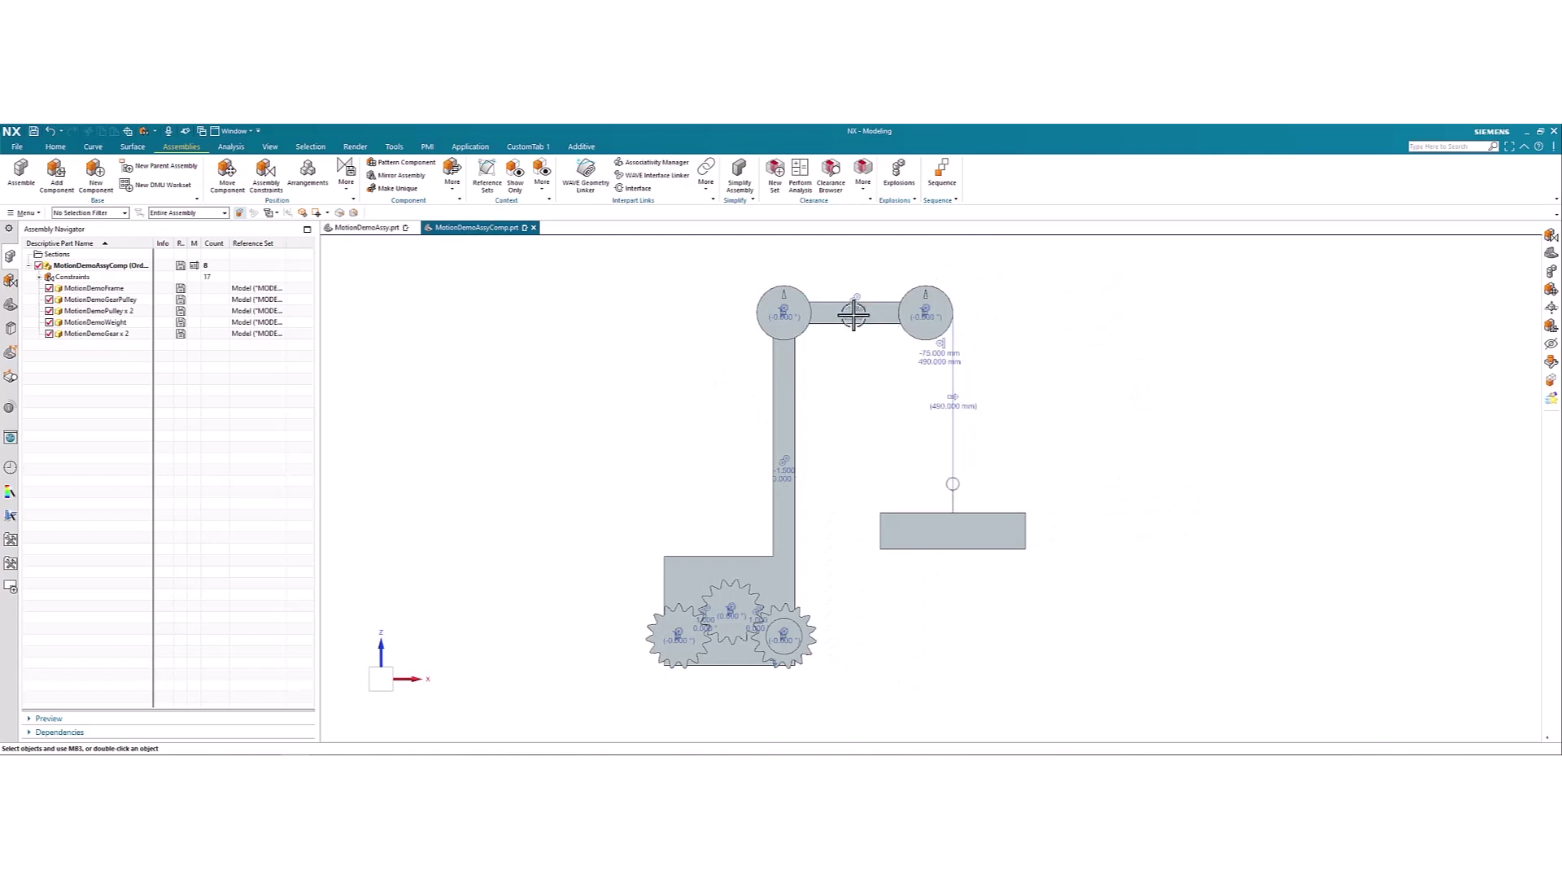
right_click(661, 623)
key("Escape")
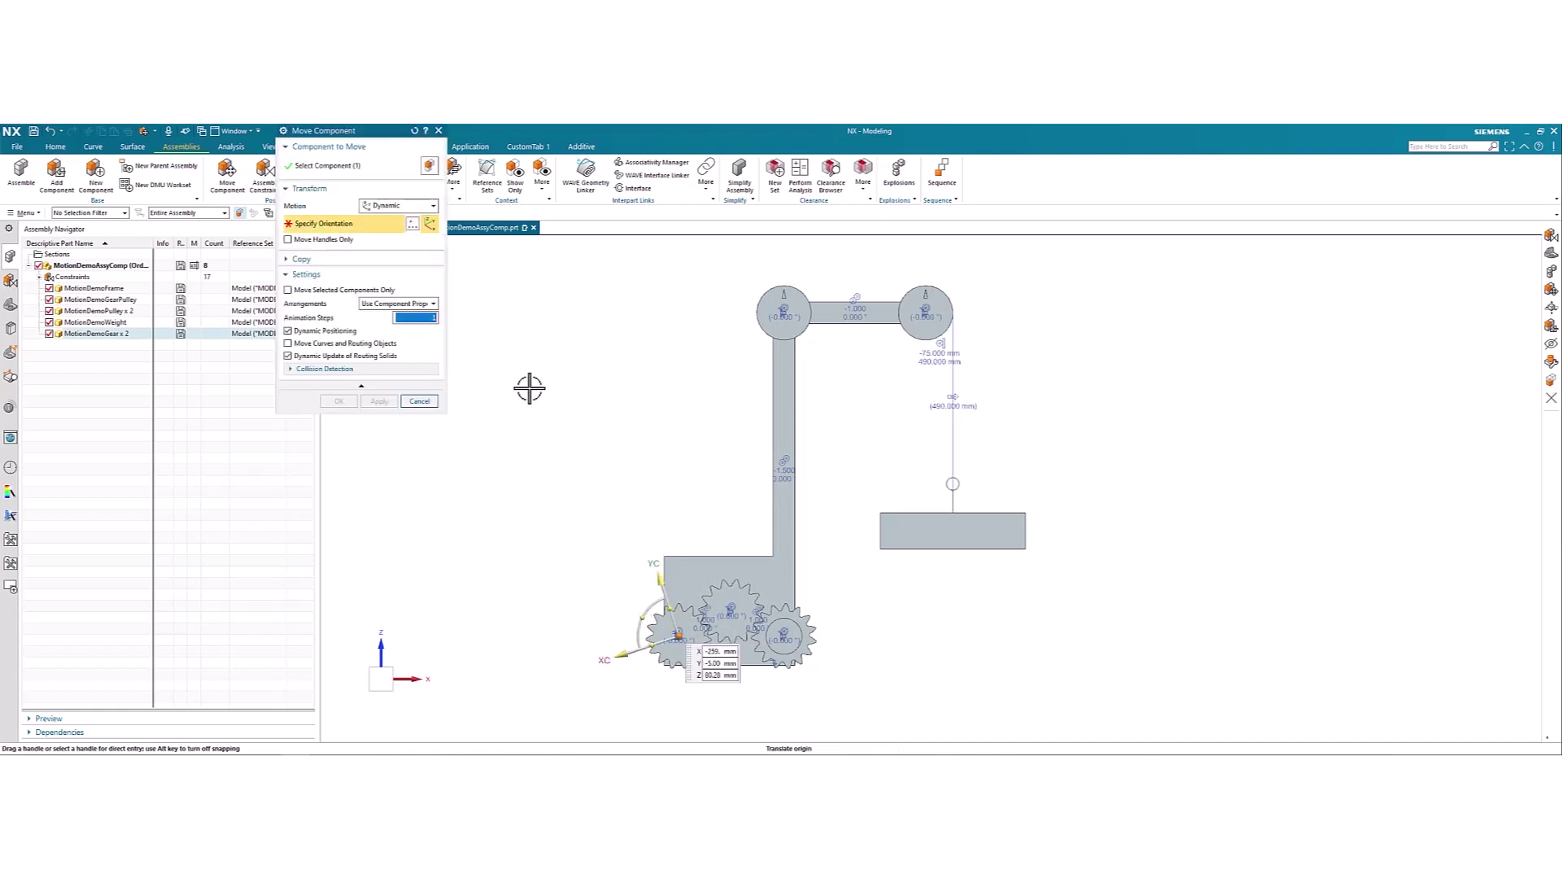
left_click_drag(641, 618, 605, 597)
left_click_drag(601, 611, 600, 613)
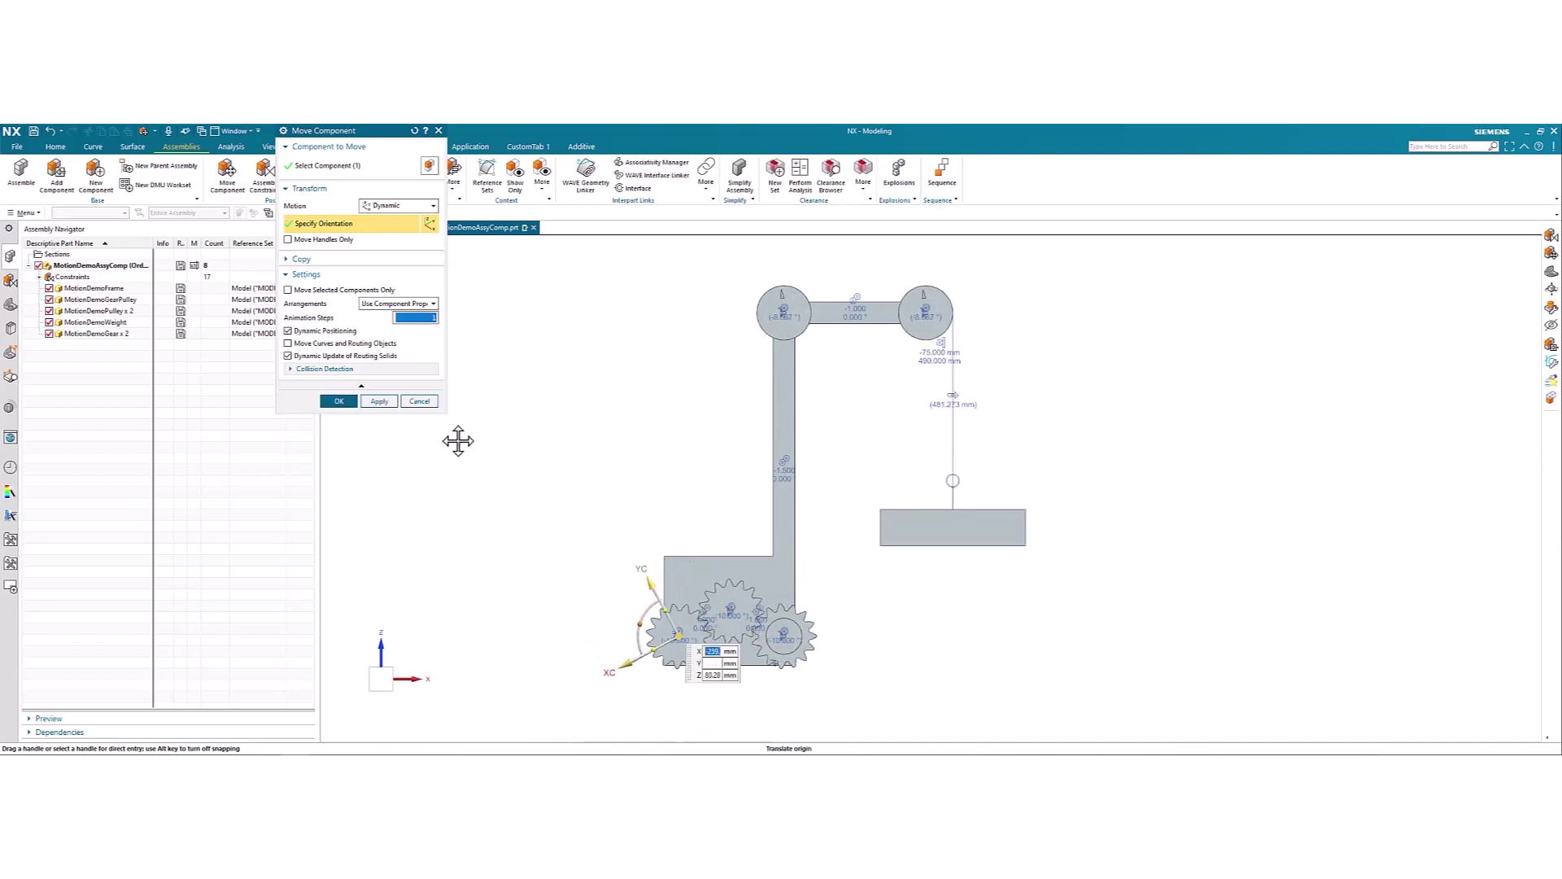
left_click(339, 401)
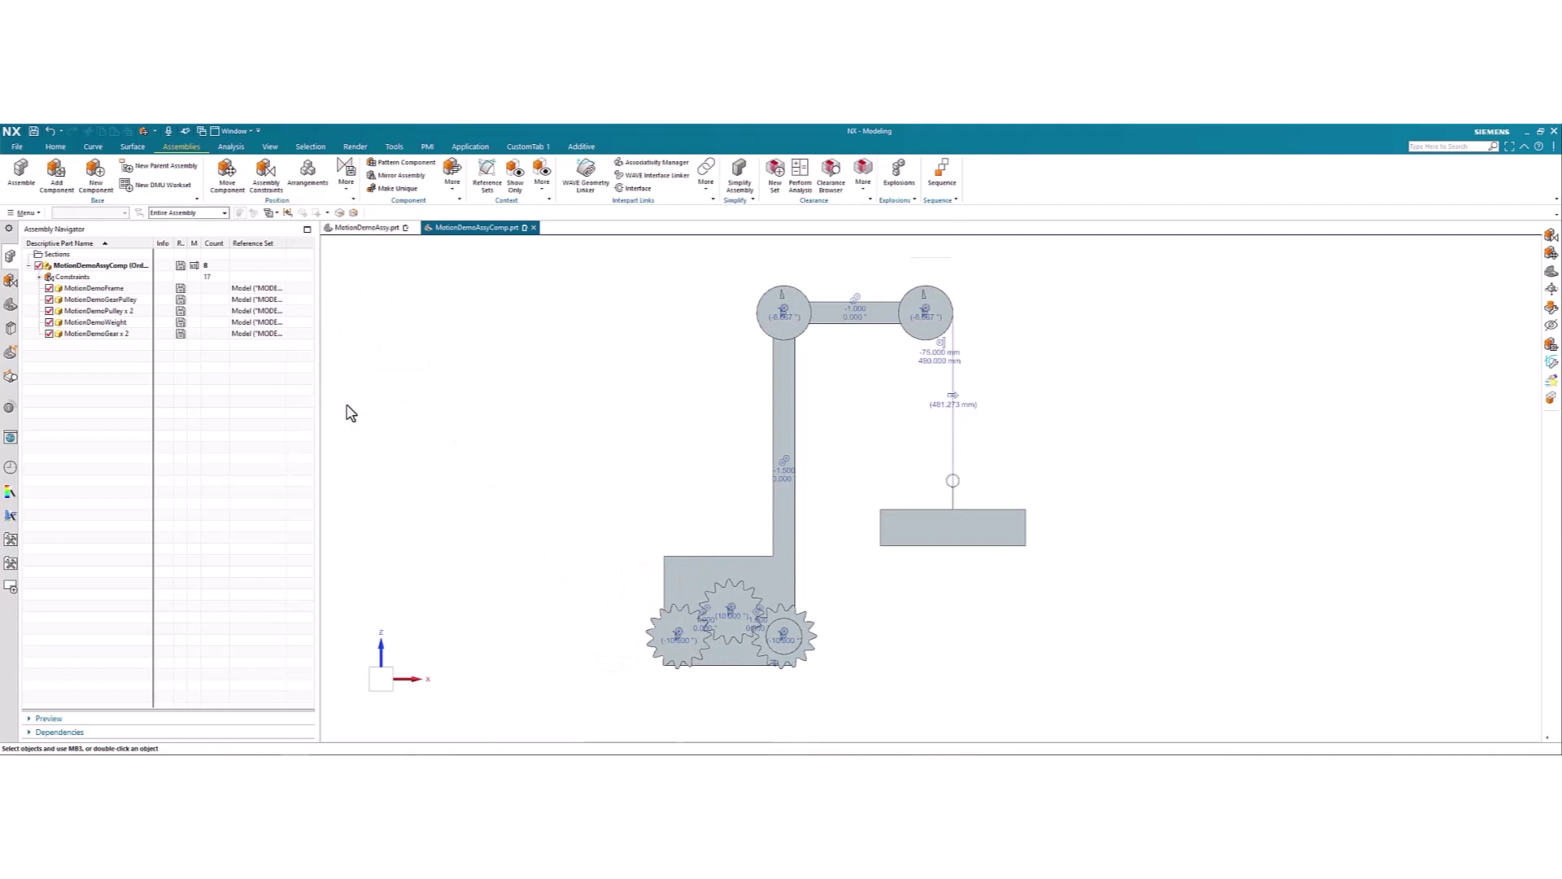